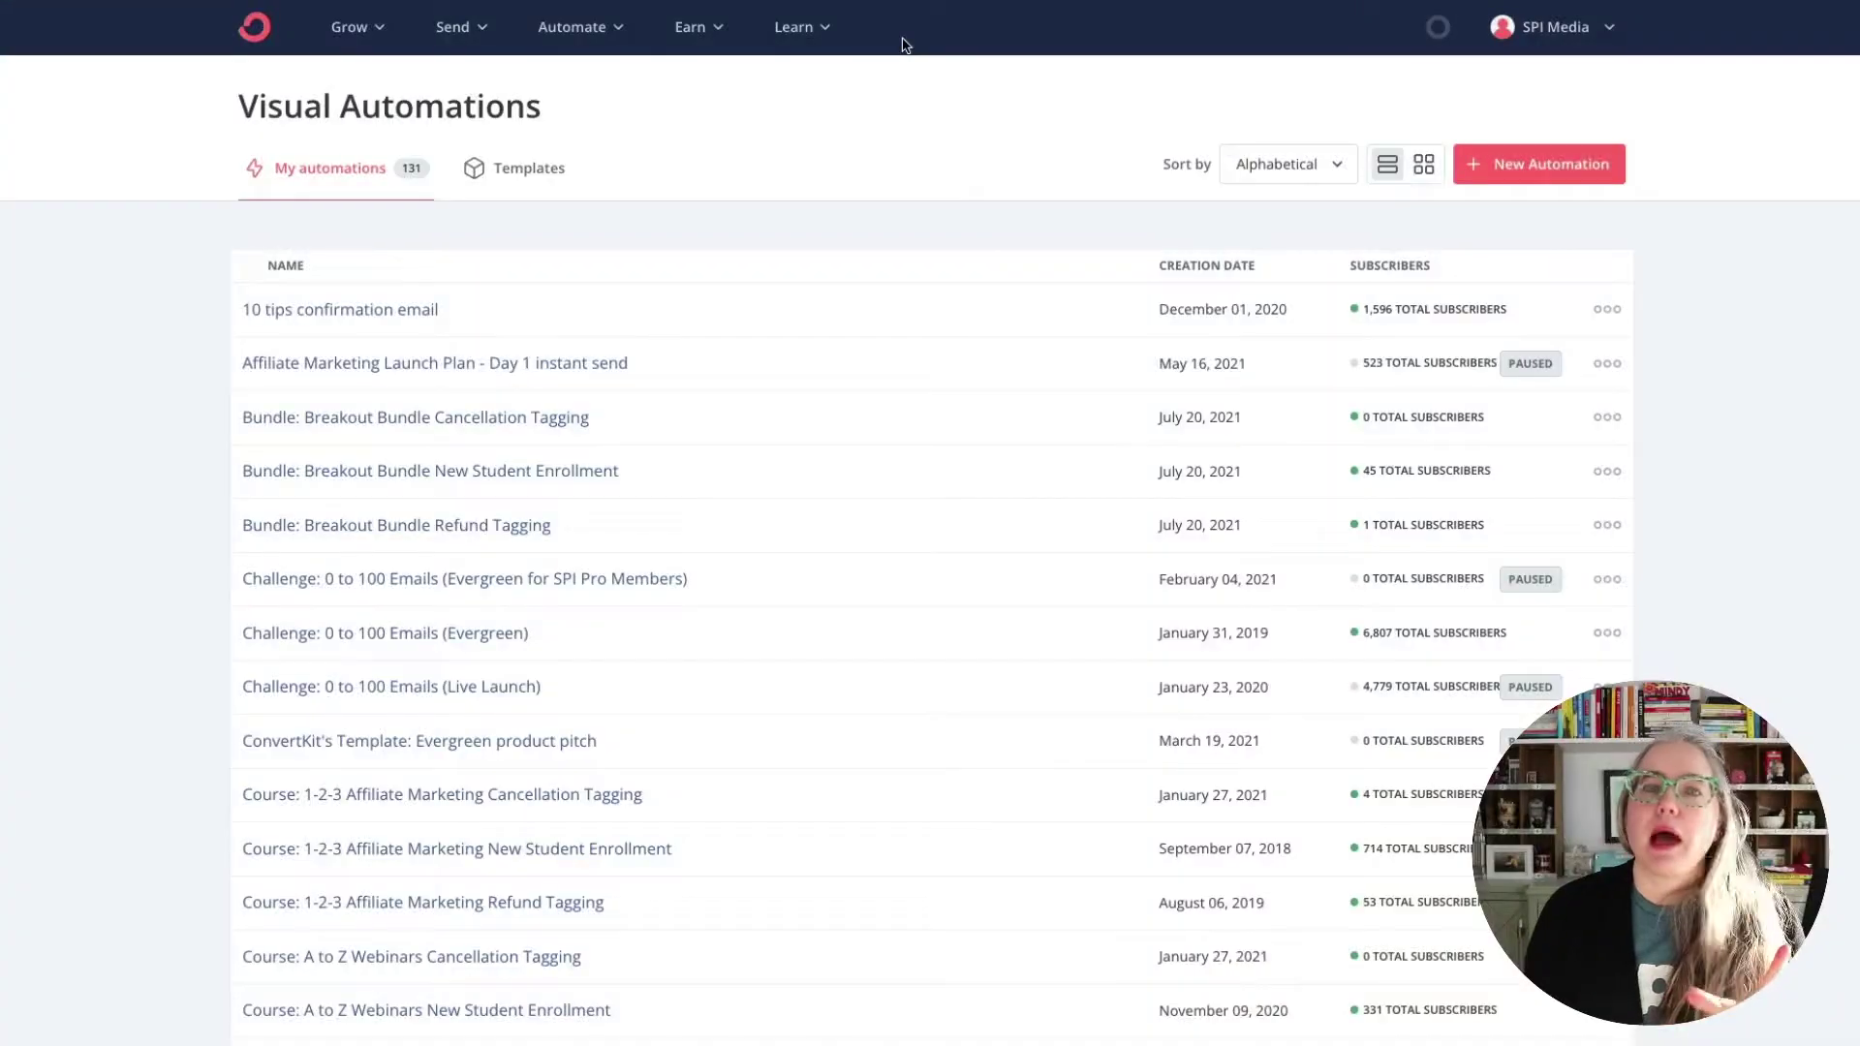
# Bring up the Visual Automations template gallery and scroll down through its templates.
pyautogui.click(620, 31)
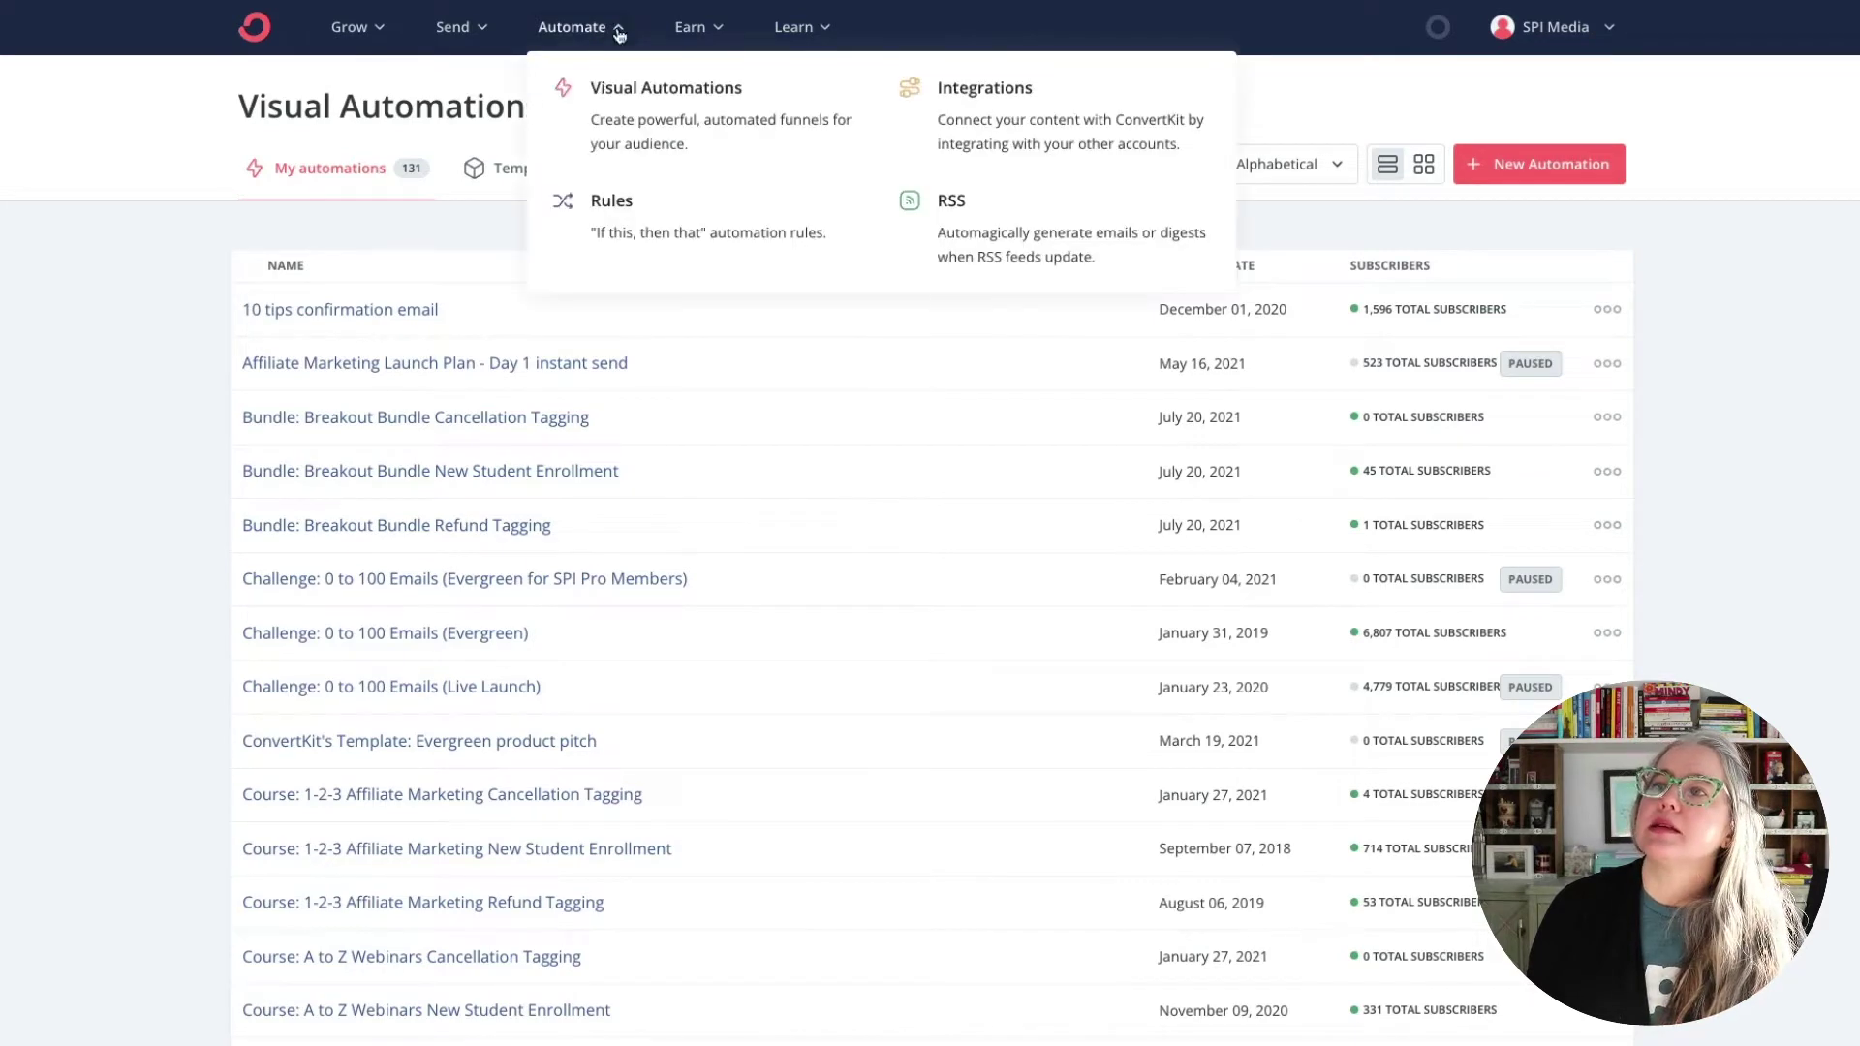
pyautogui.click(155, 158)
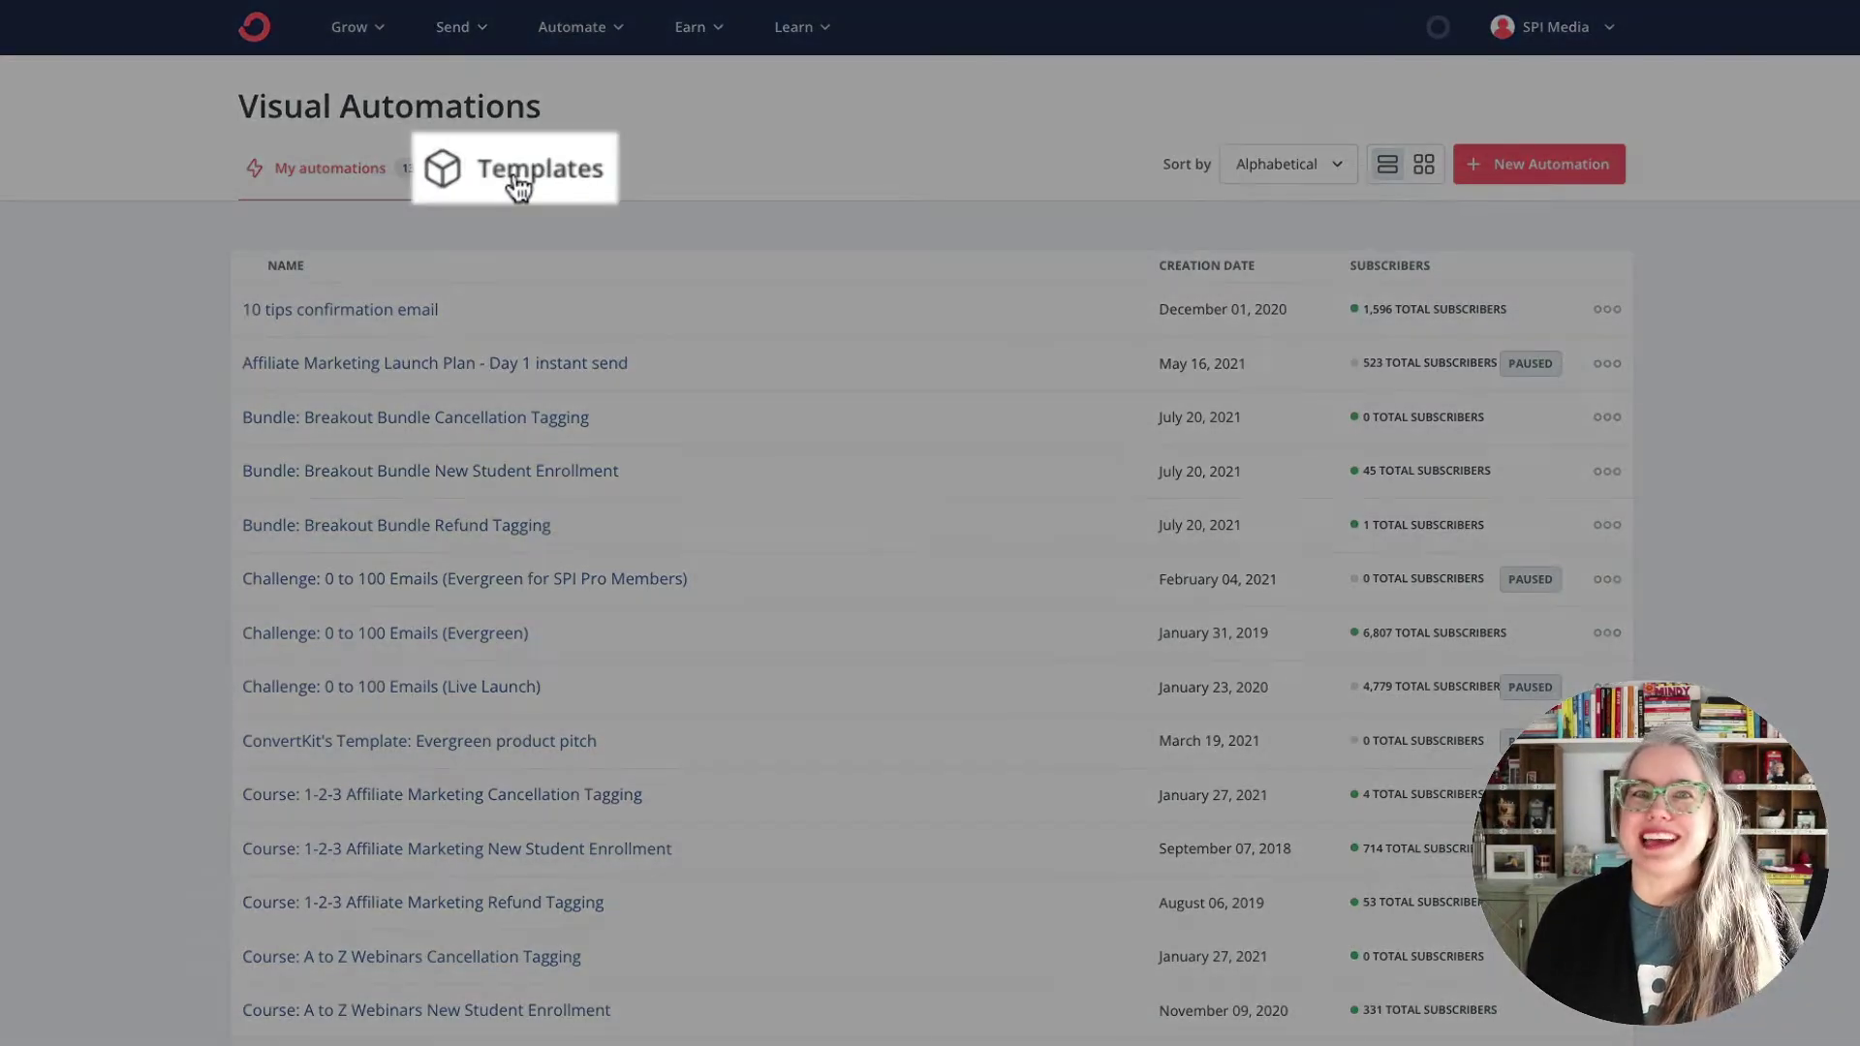
pyautogui.click(516, 178)
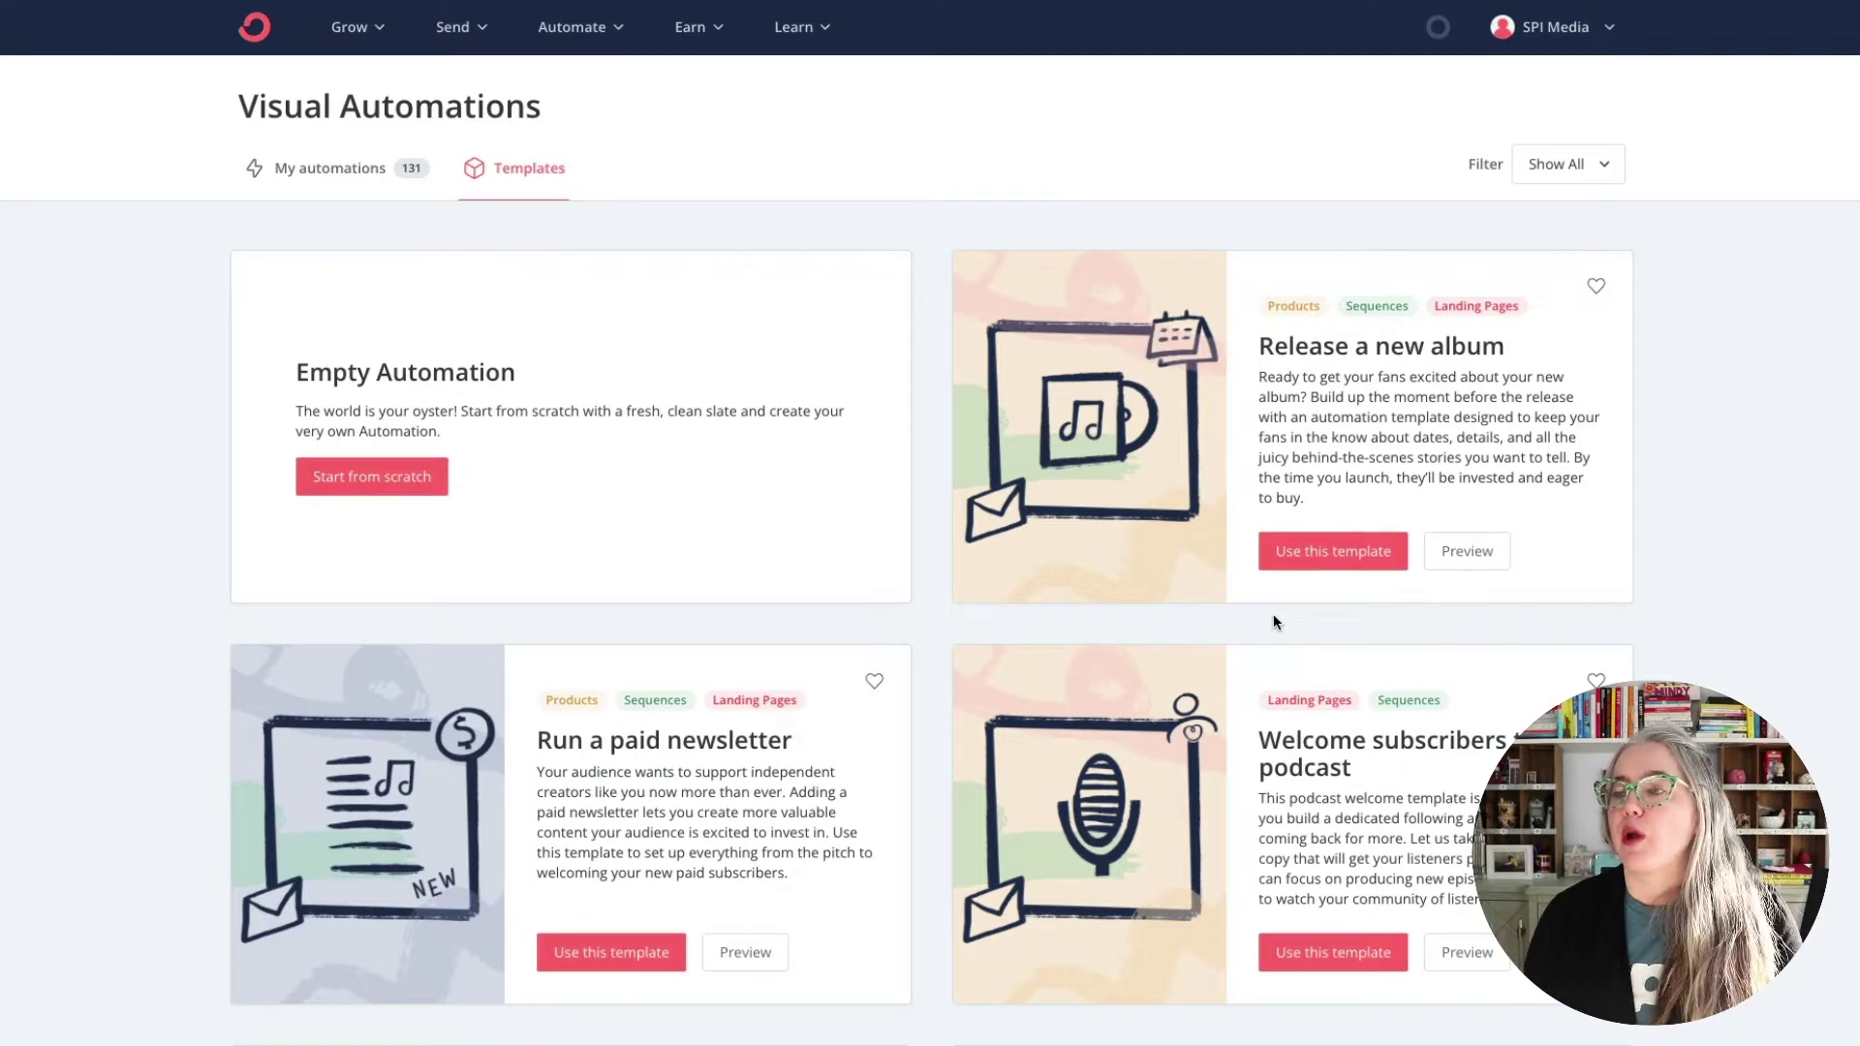
pyautogui.scroll(-3, 1273, 616)
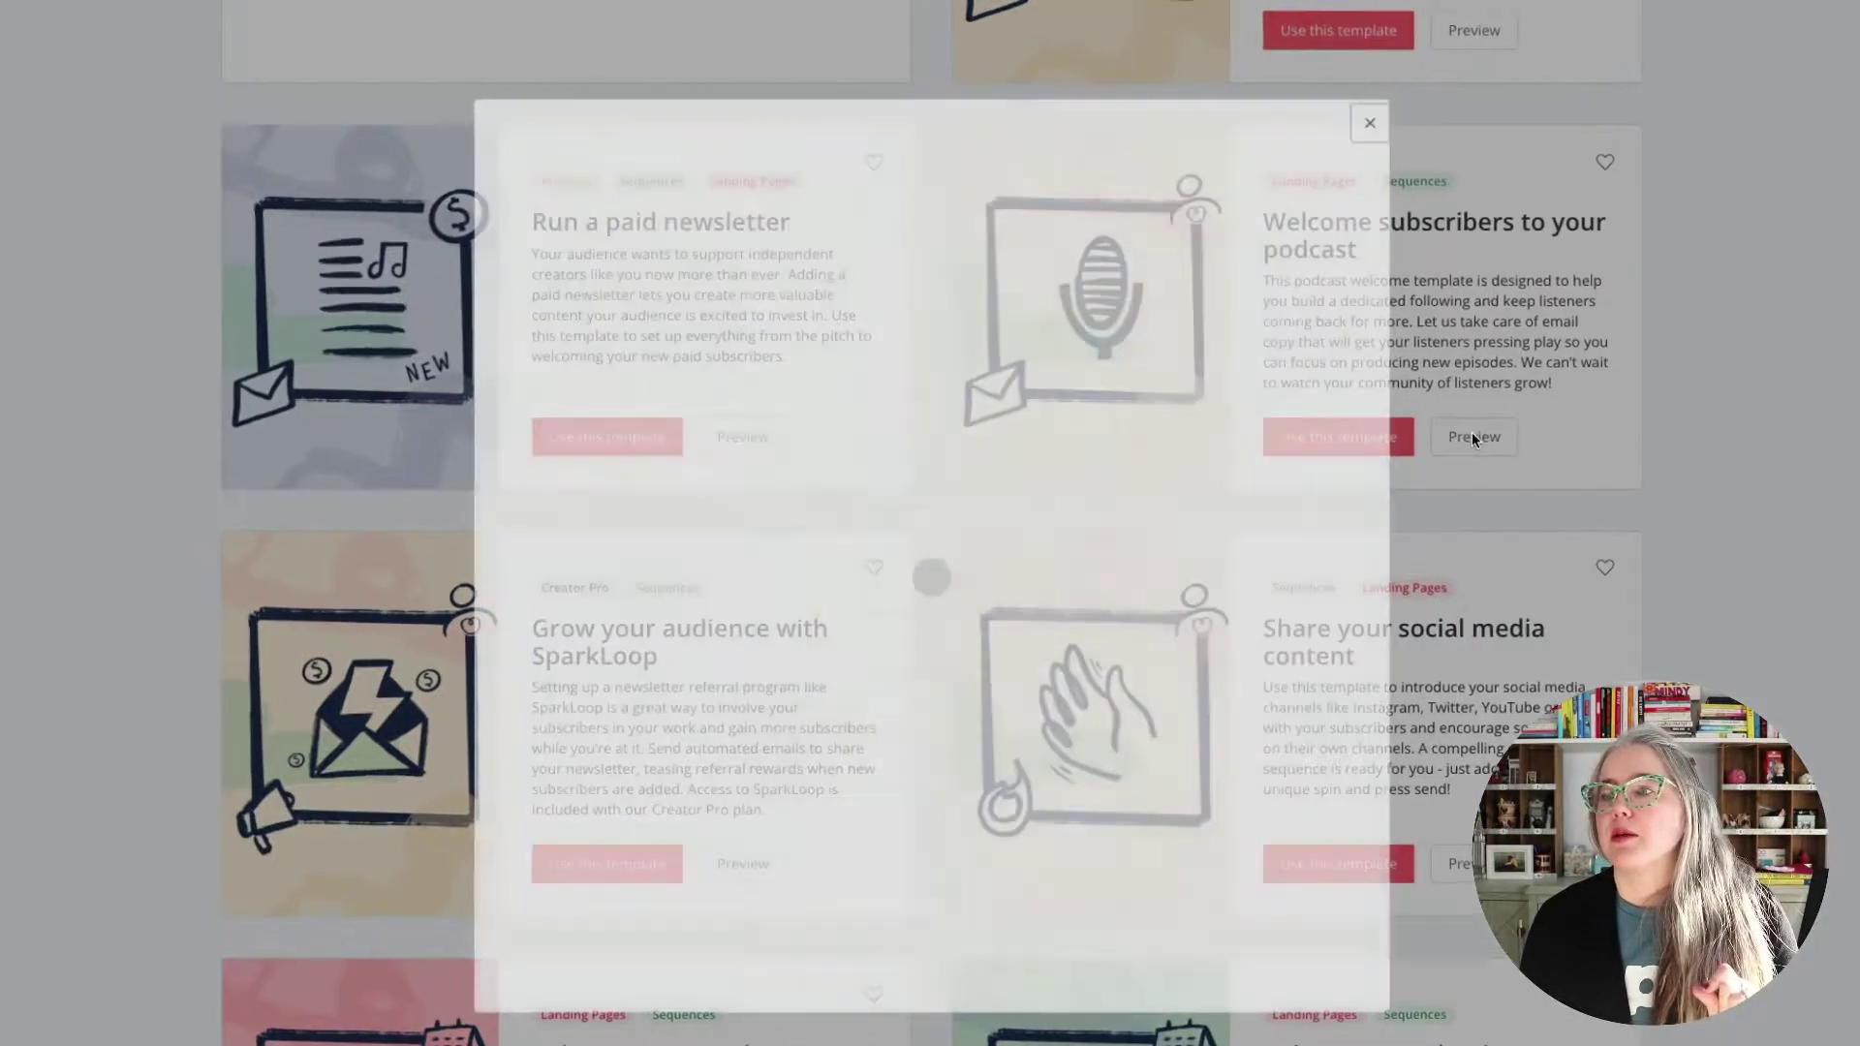
# Review the 'Welcome subscribers to your podcast' workflow with its landing page, tags and sequences, then close it.
pyautogui.click(1472, 432)
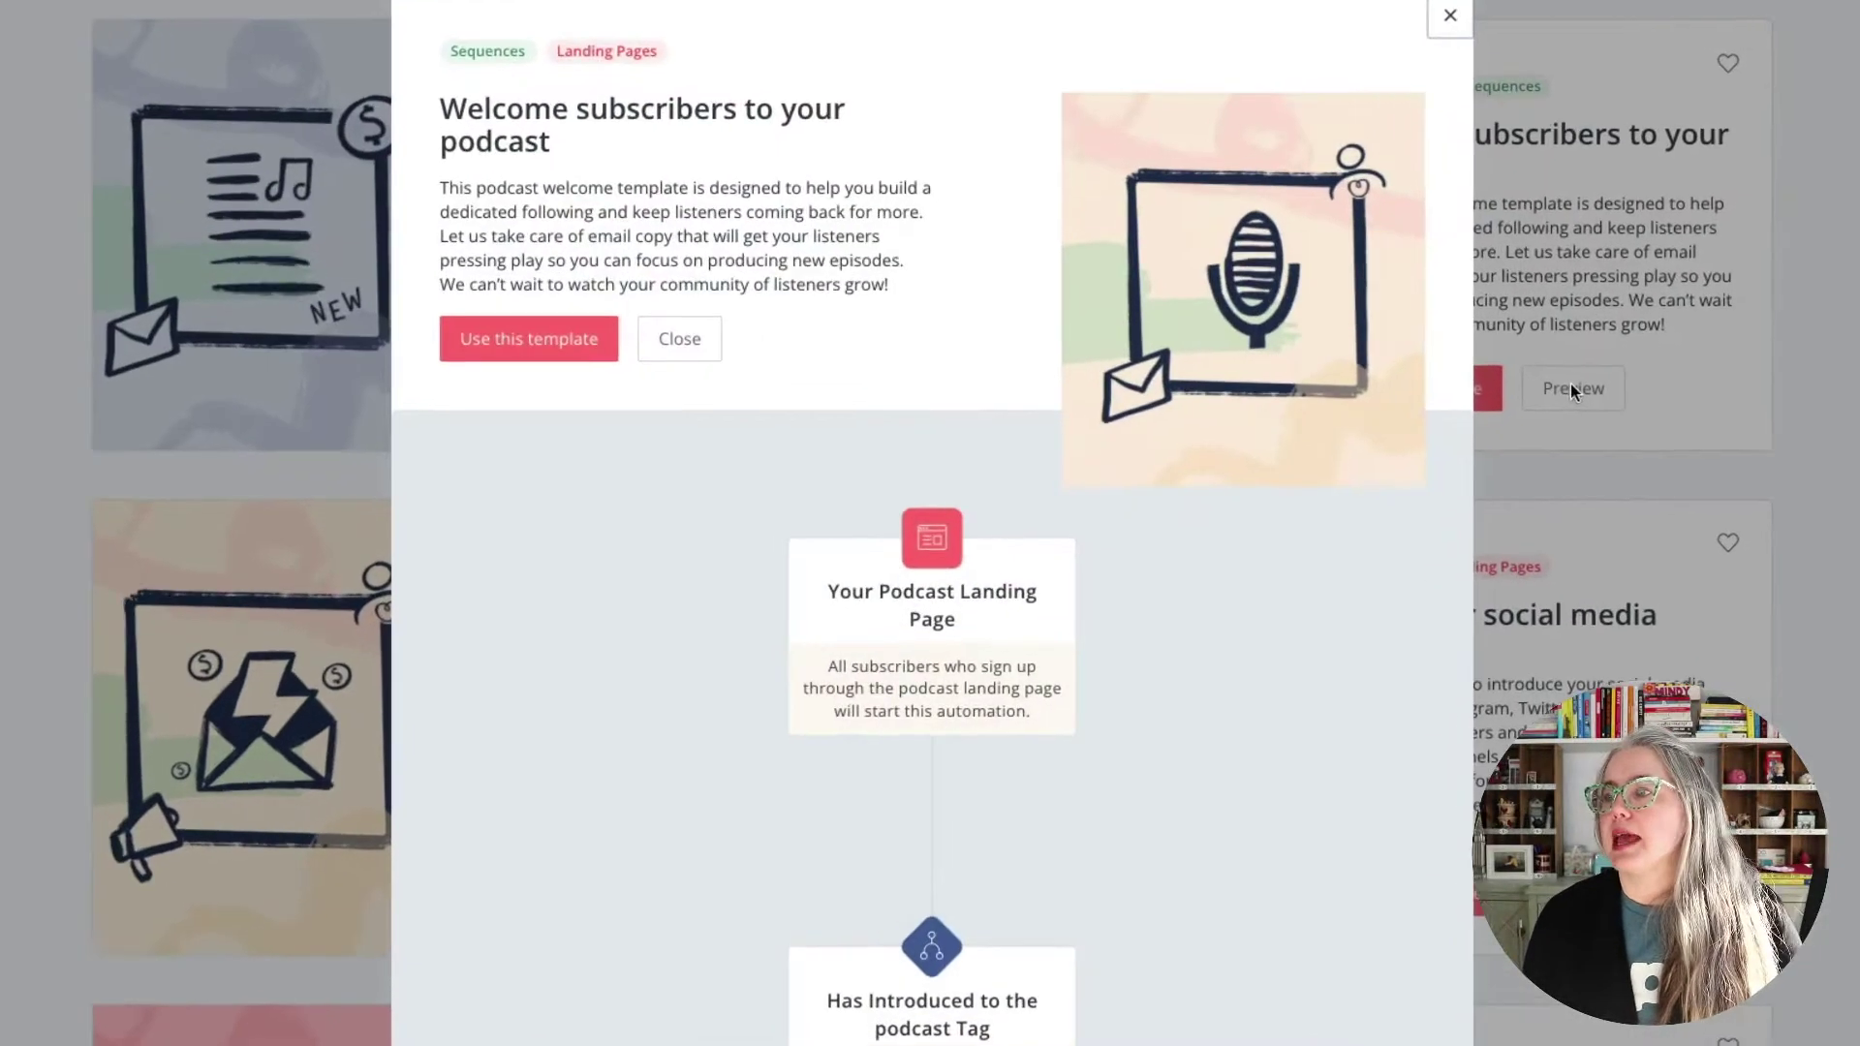
pyautogui.scroll(-4, 987, 651)
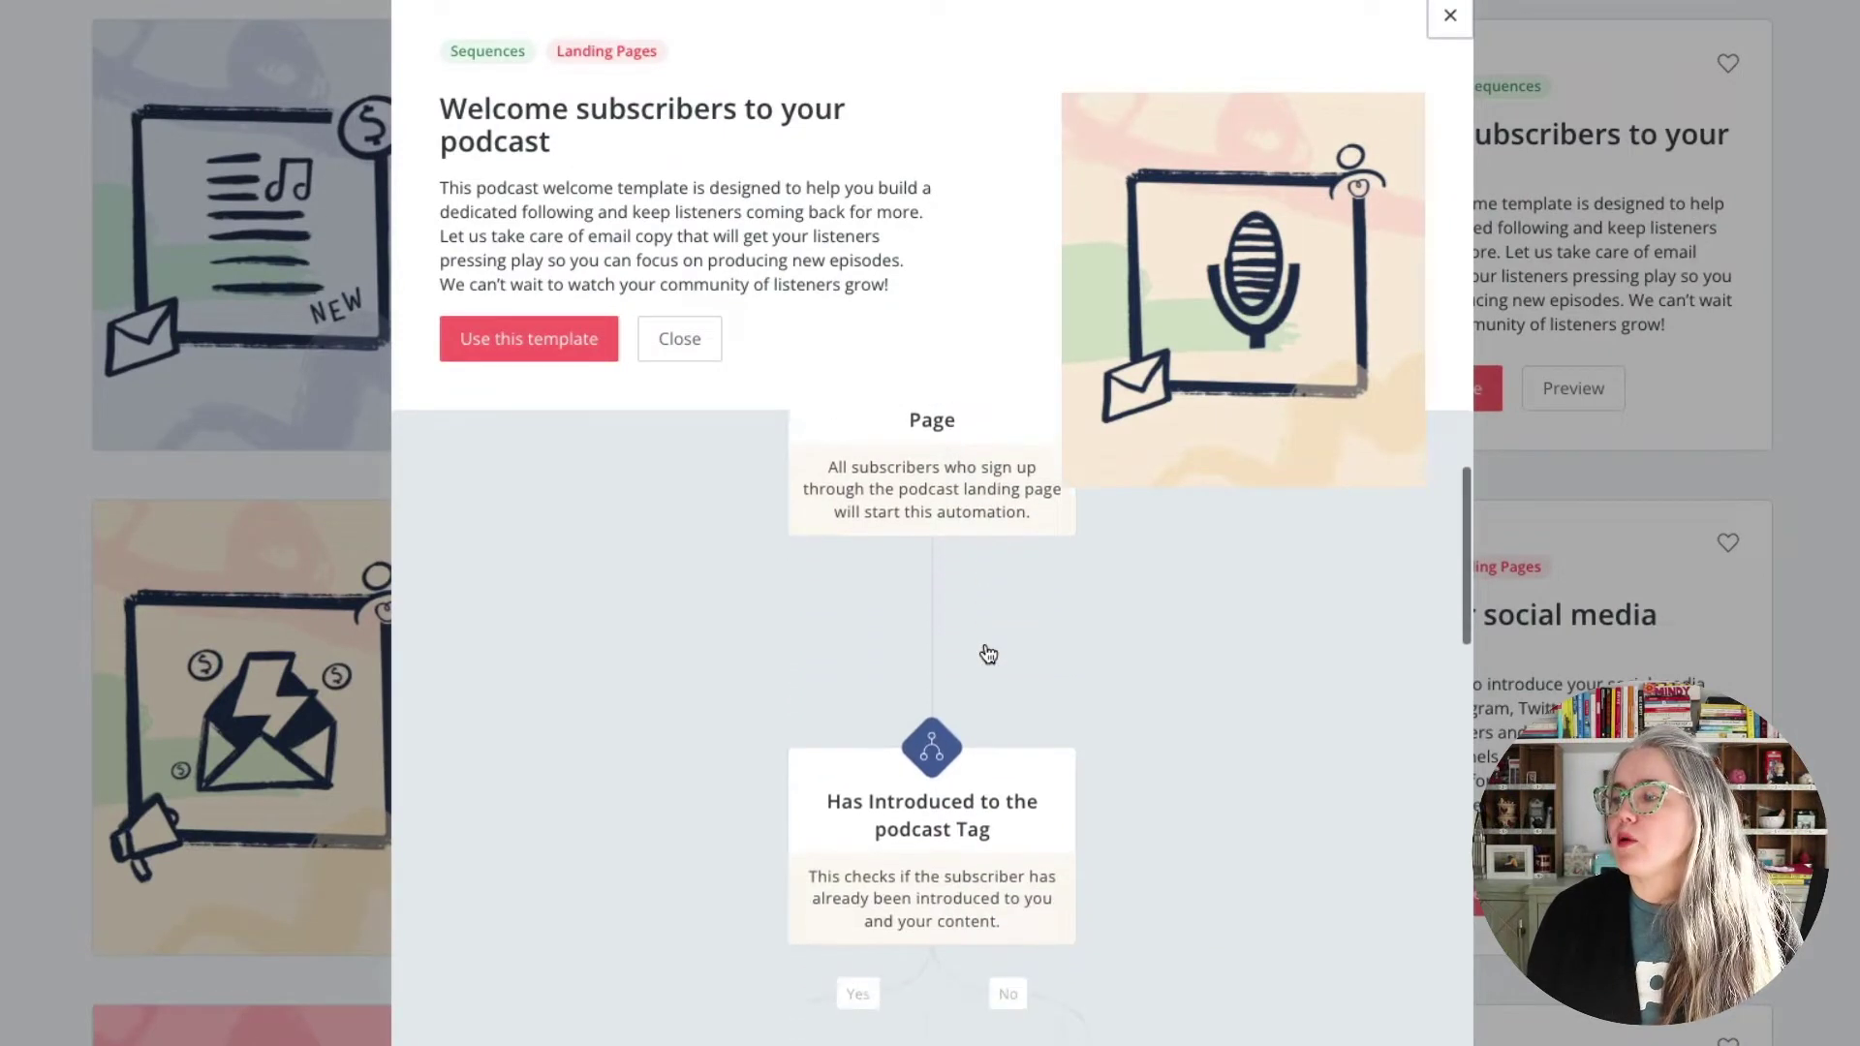
pyautogui.scroll(-6, 988, 651)
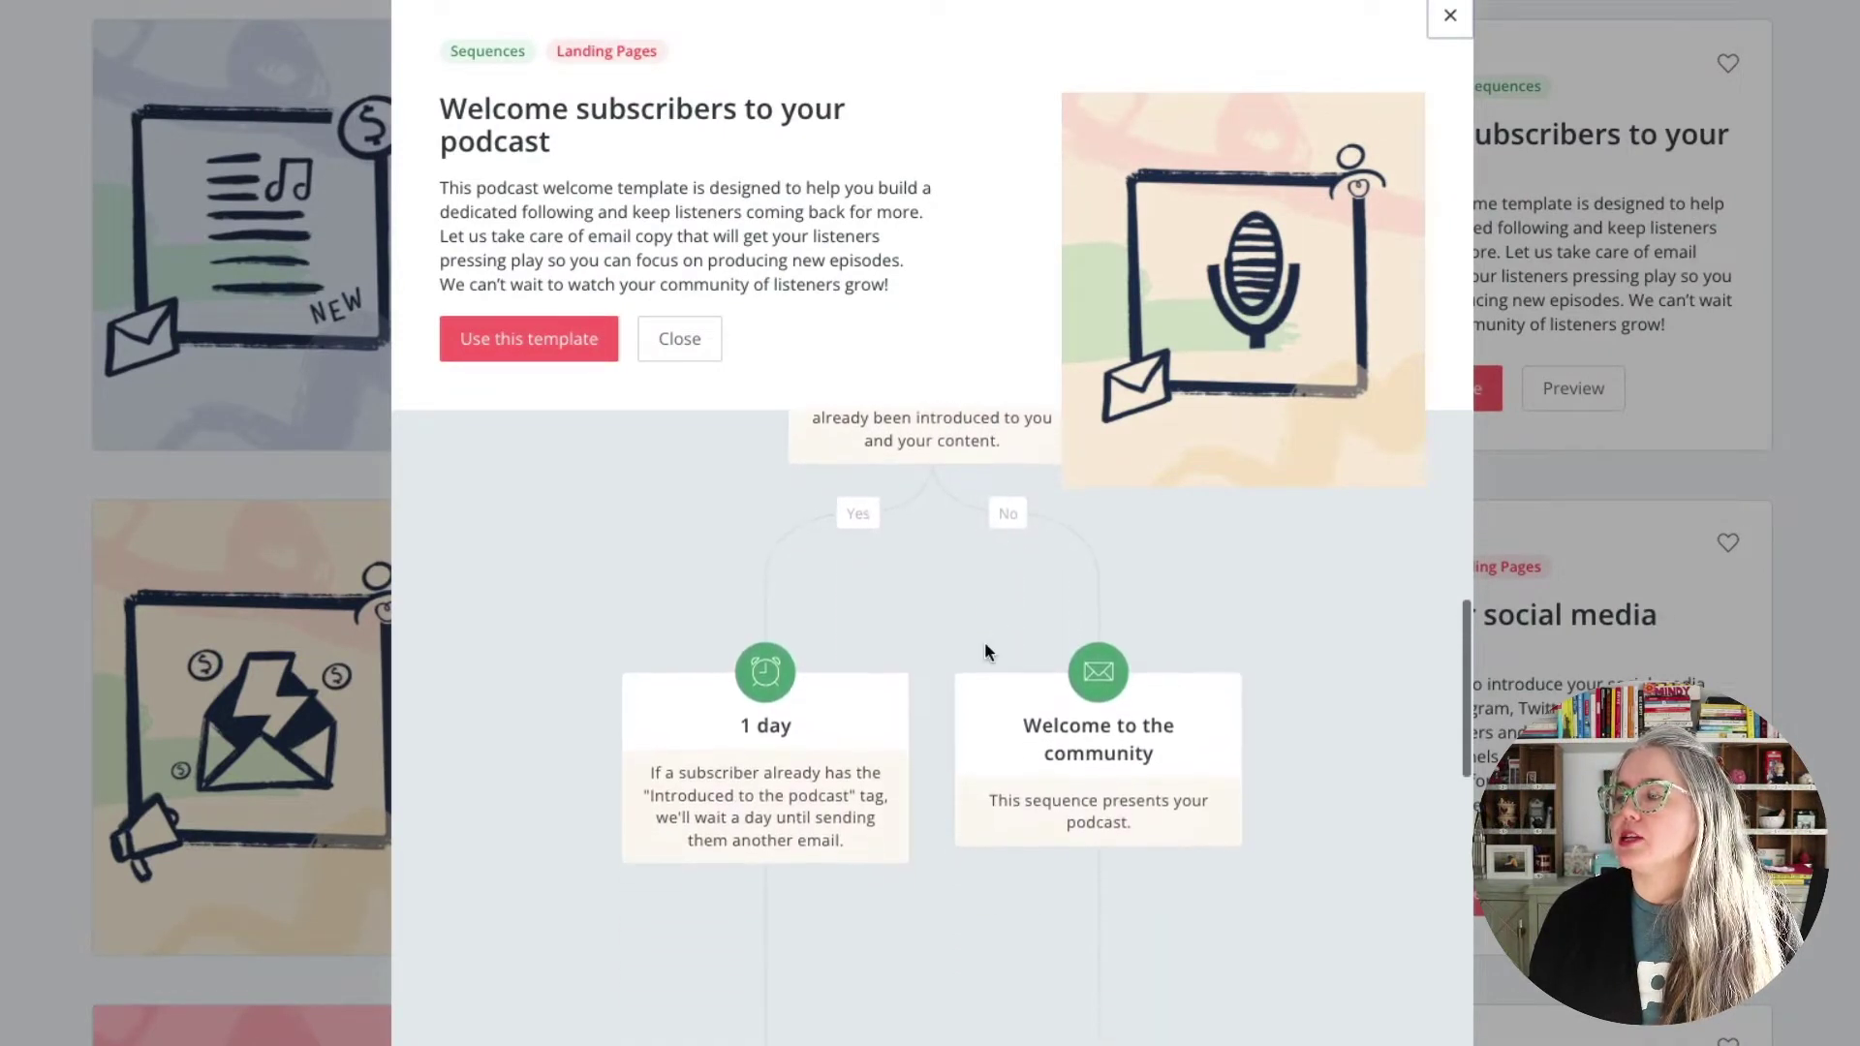
pyautogui.scroll(-5, 988, 651)
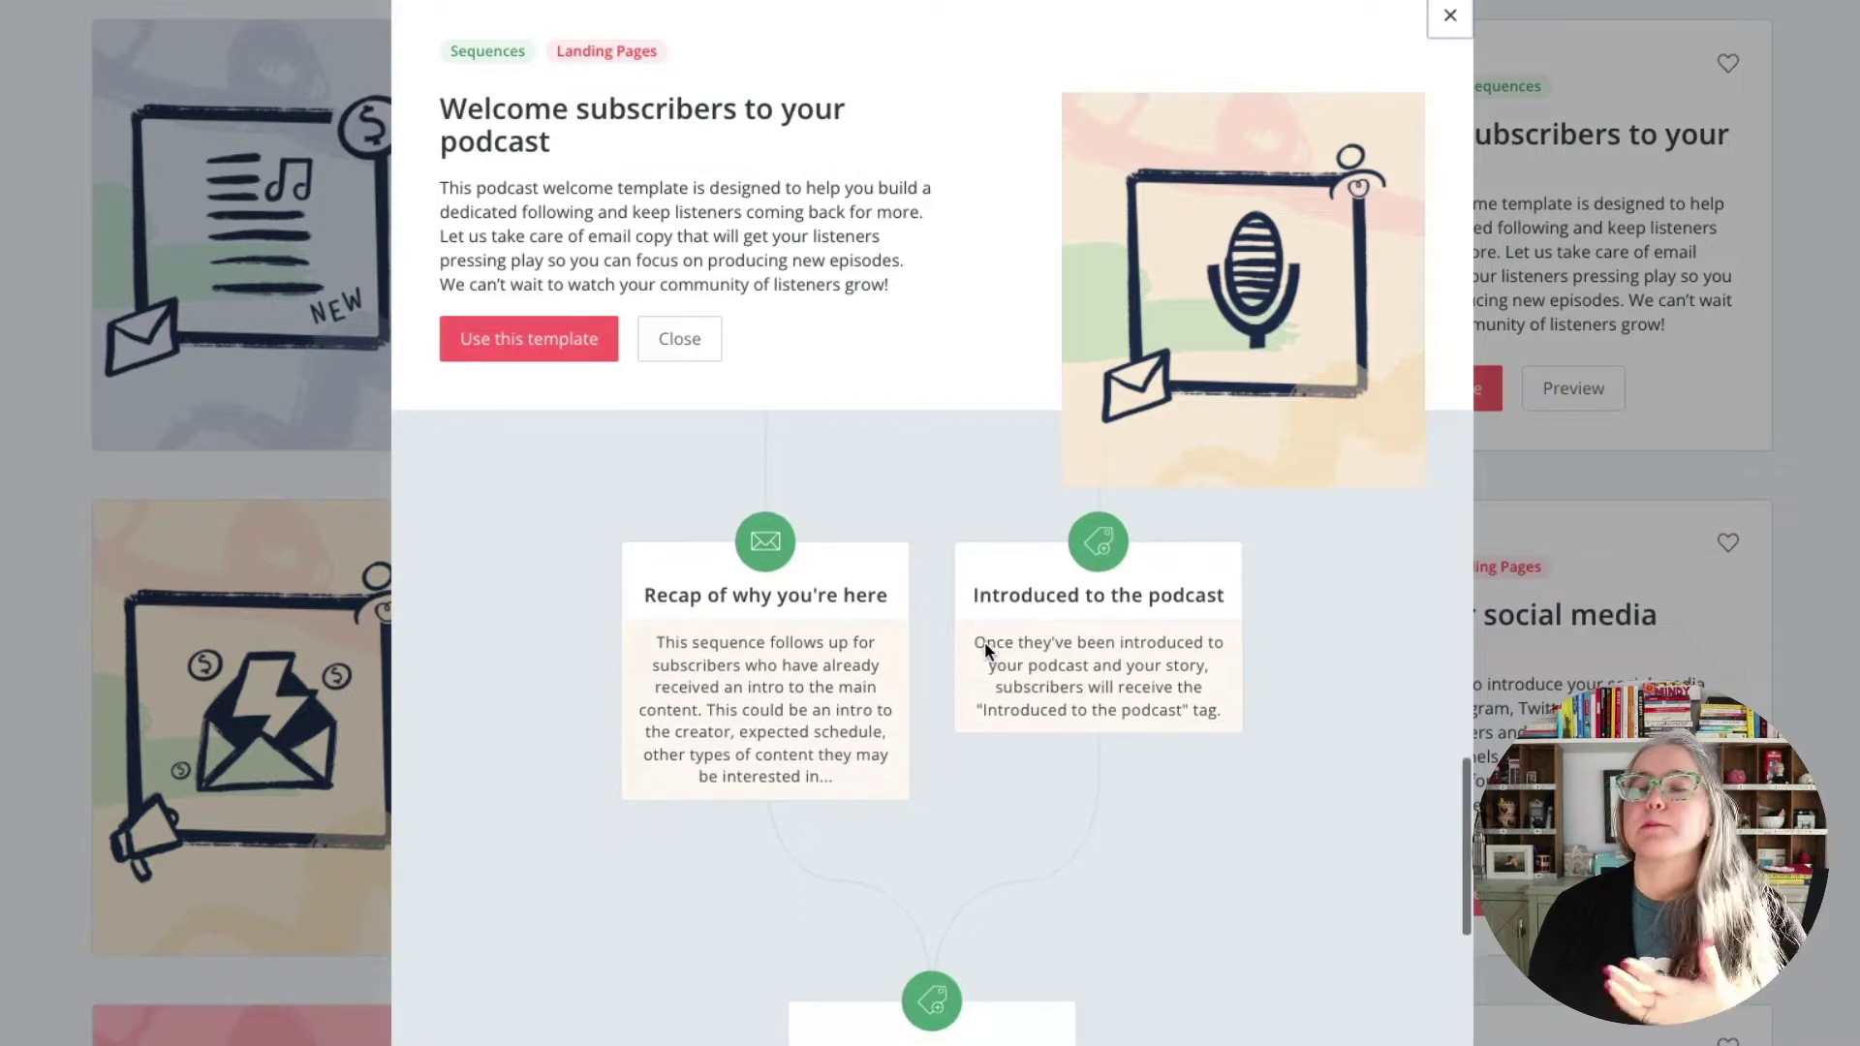
pyautogui.scroll(-3, 987, 653)
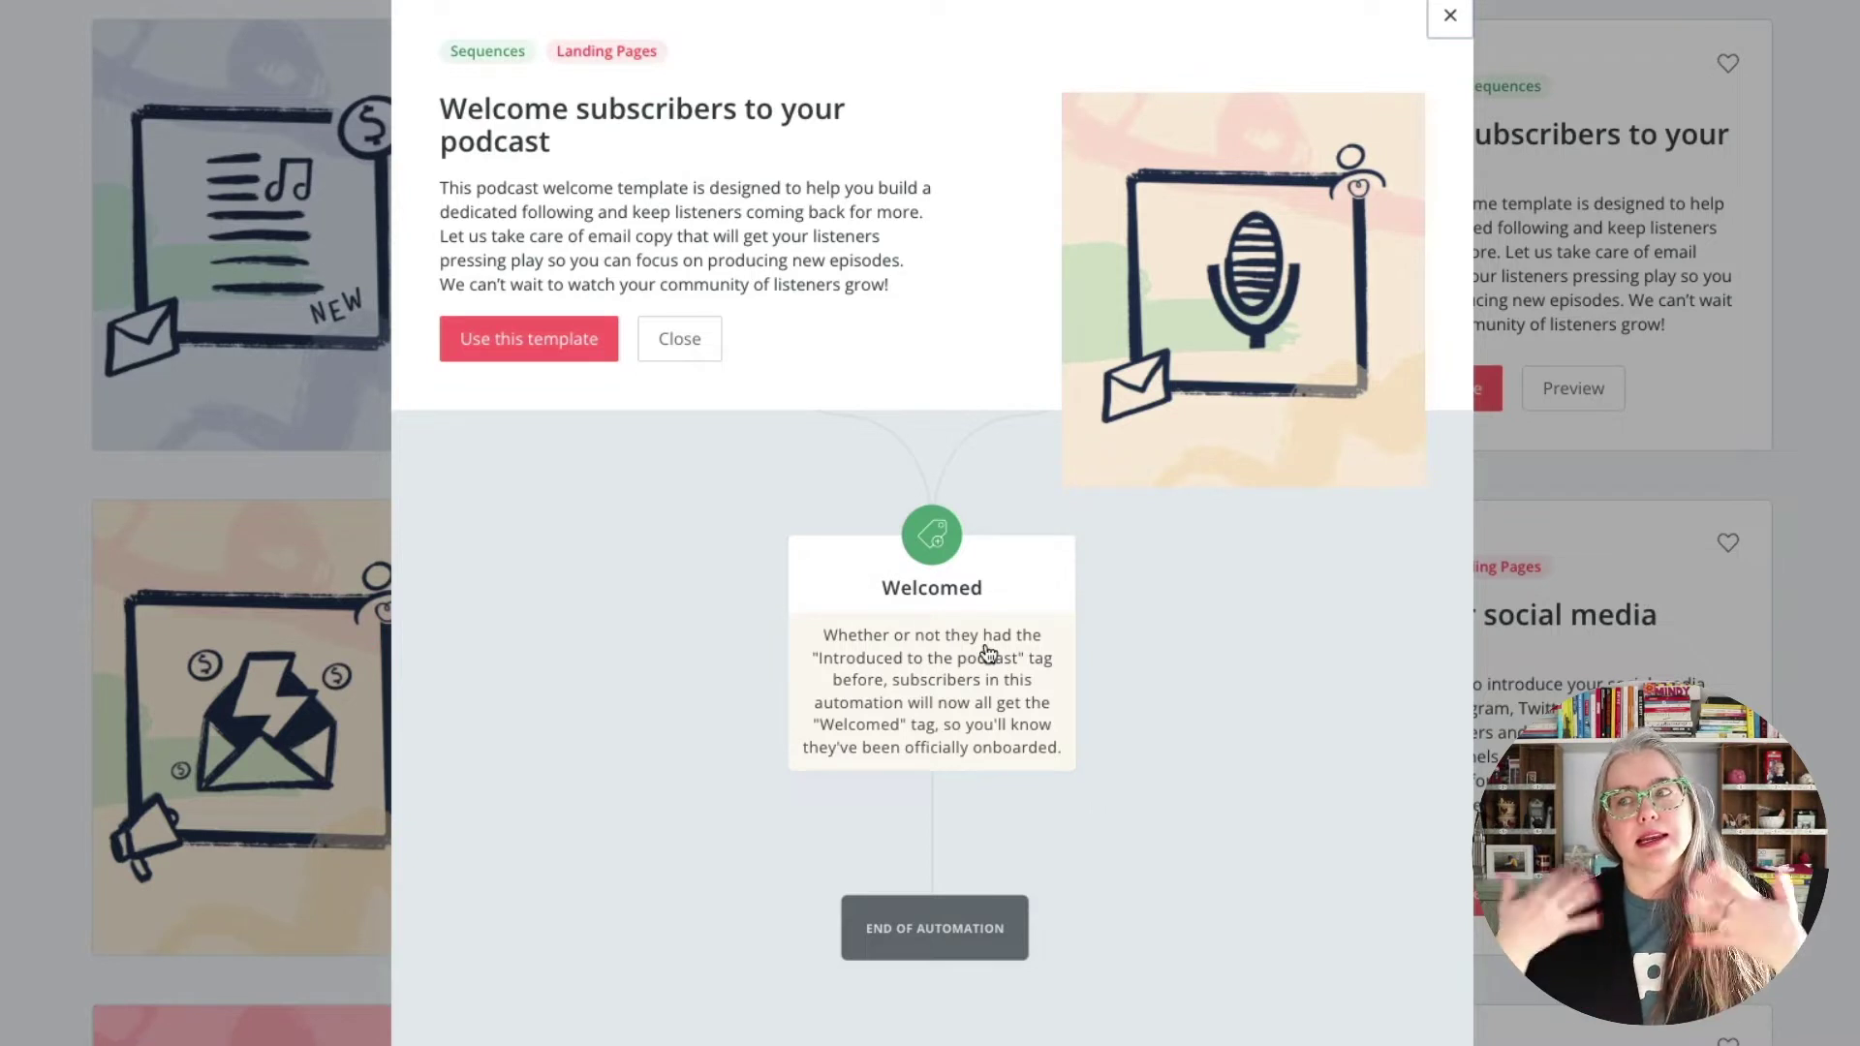
pyautogui.scroll(15, 988, 654)
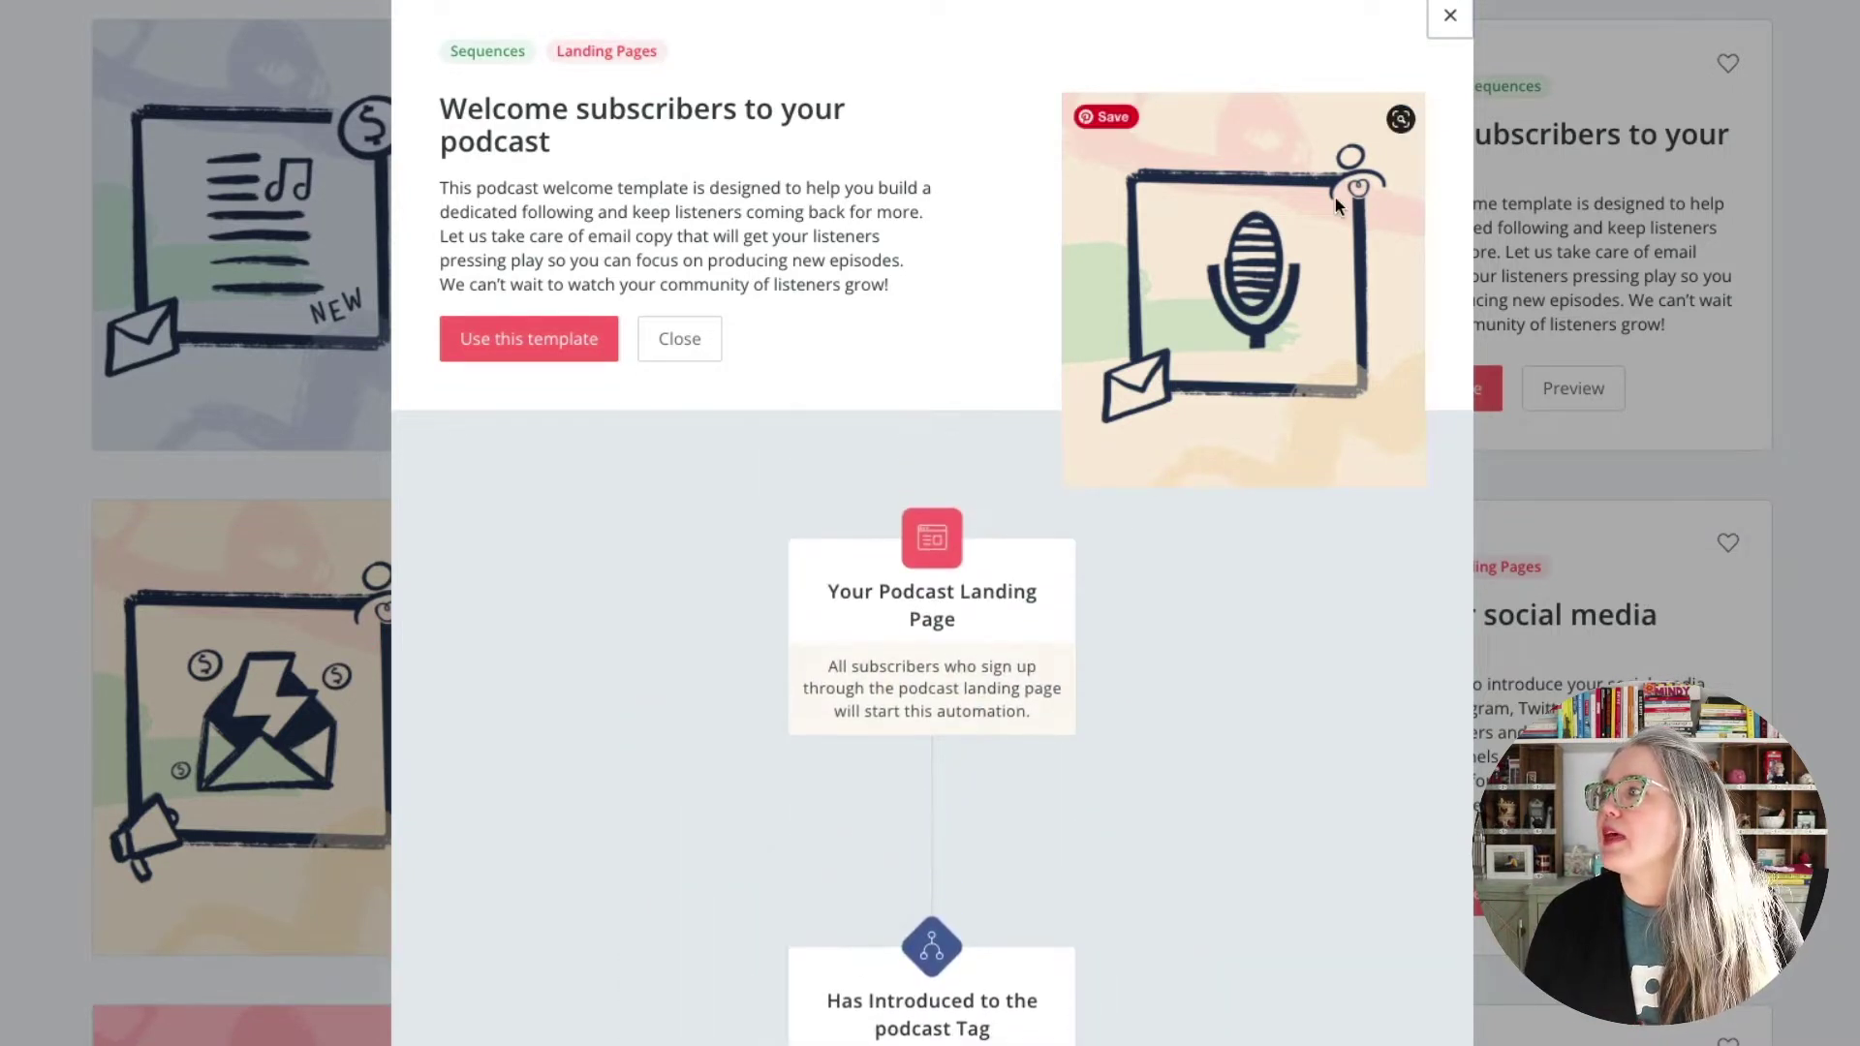
pyautogui.click(1450, 15)
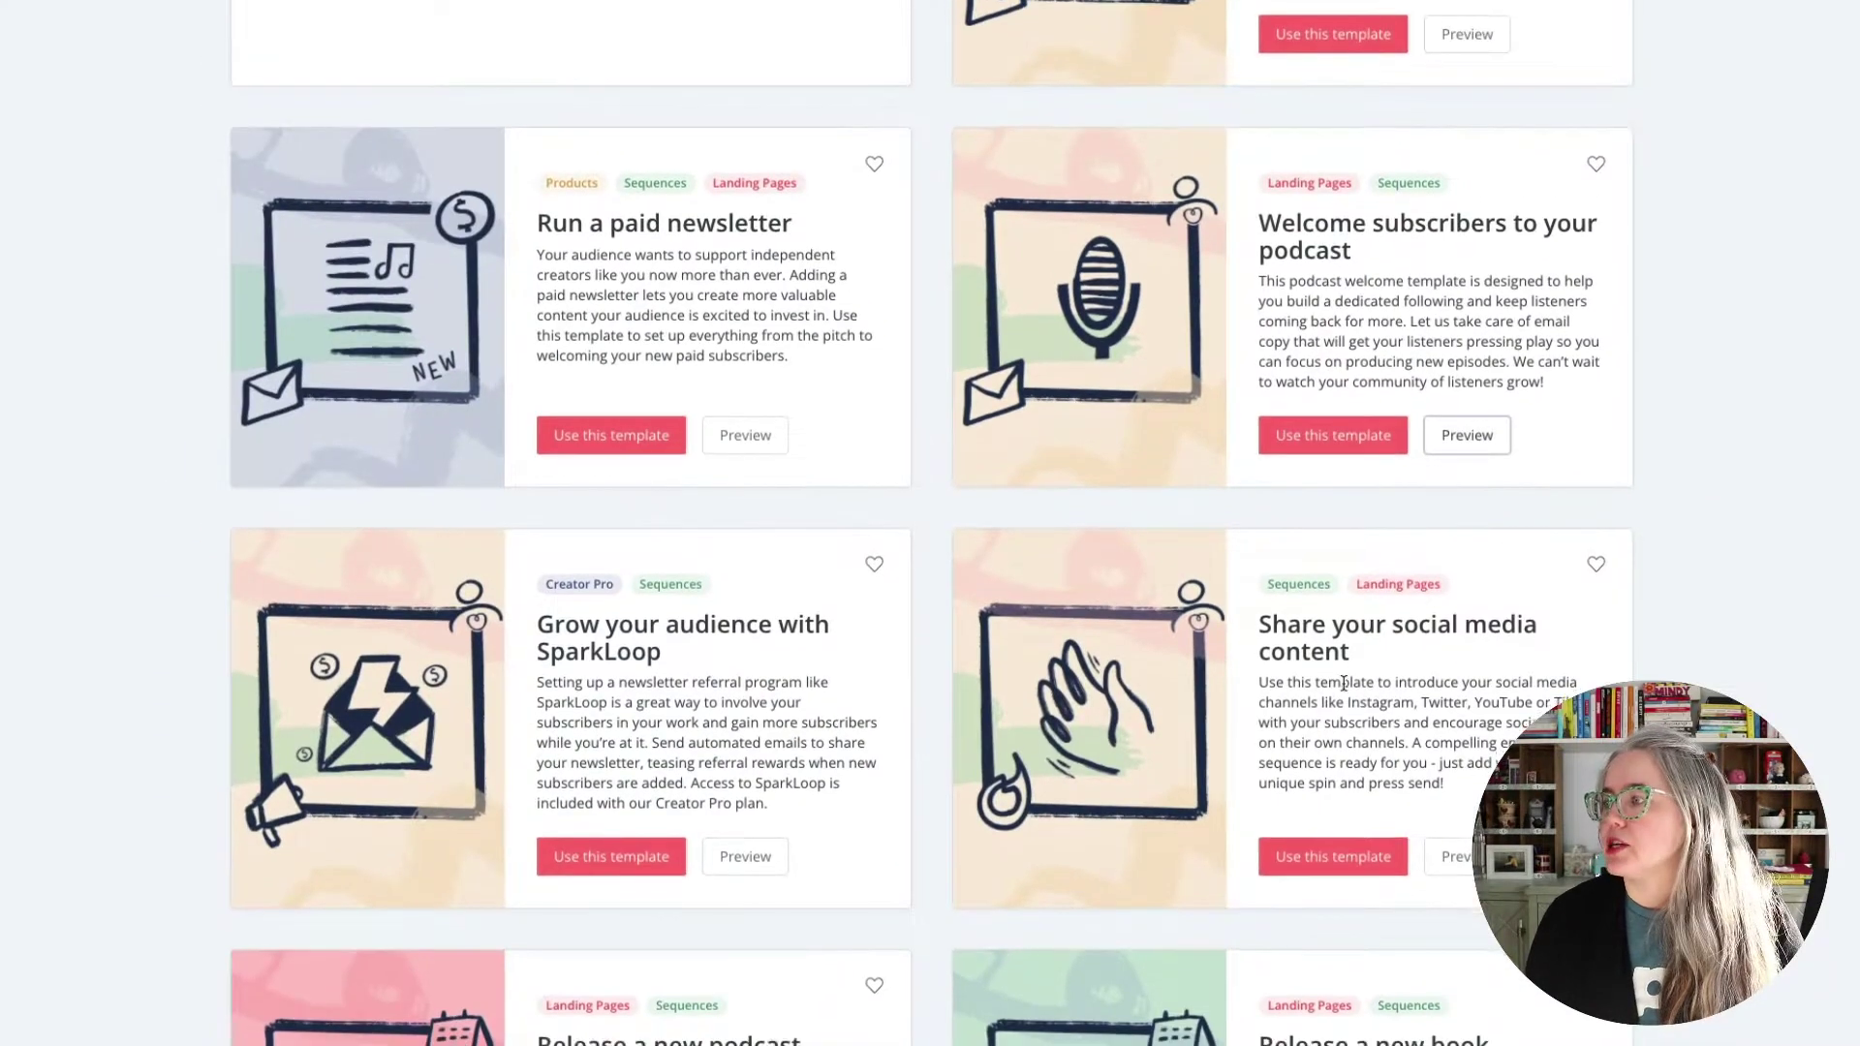
pyautogui.scroll(-4, 1397, 708)
pyautogui.scroll(-4, 1344, 688)
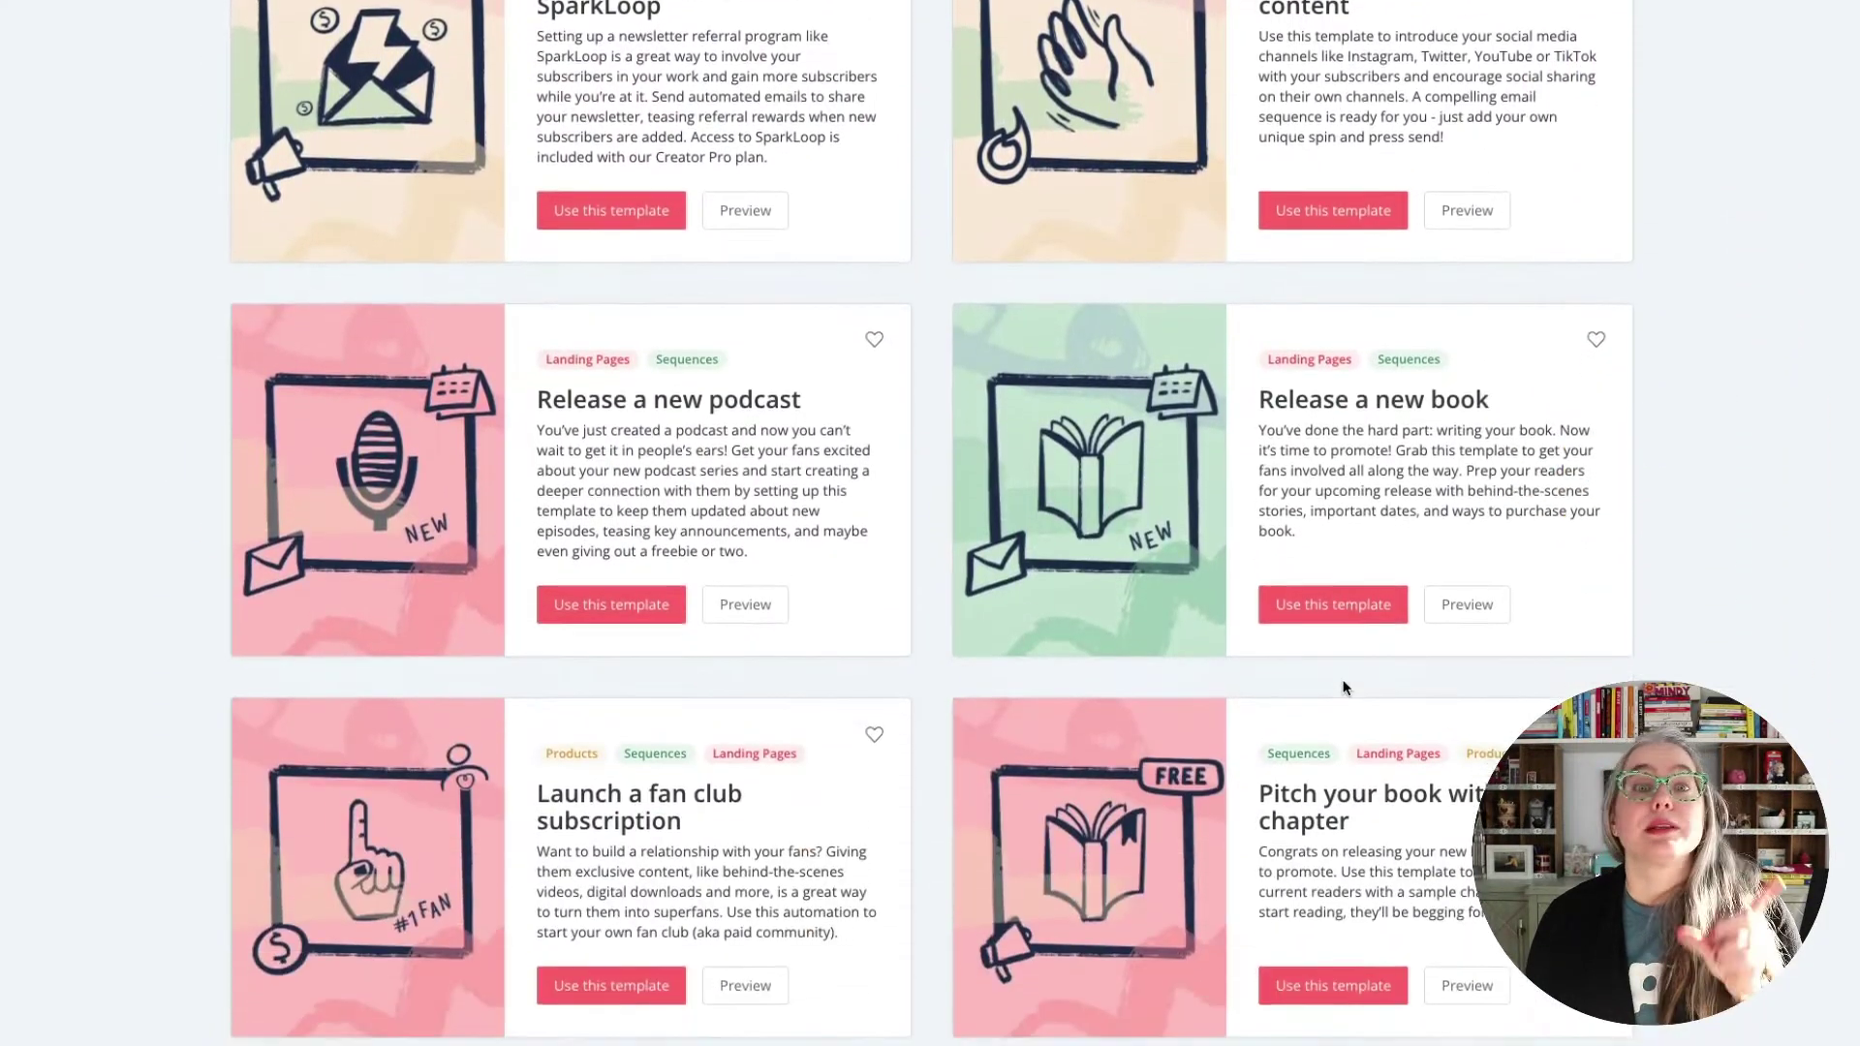
pyautogui.click(744, 599)
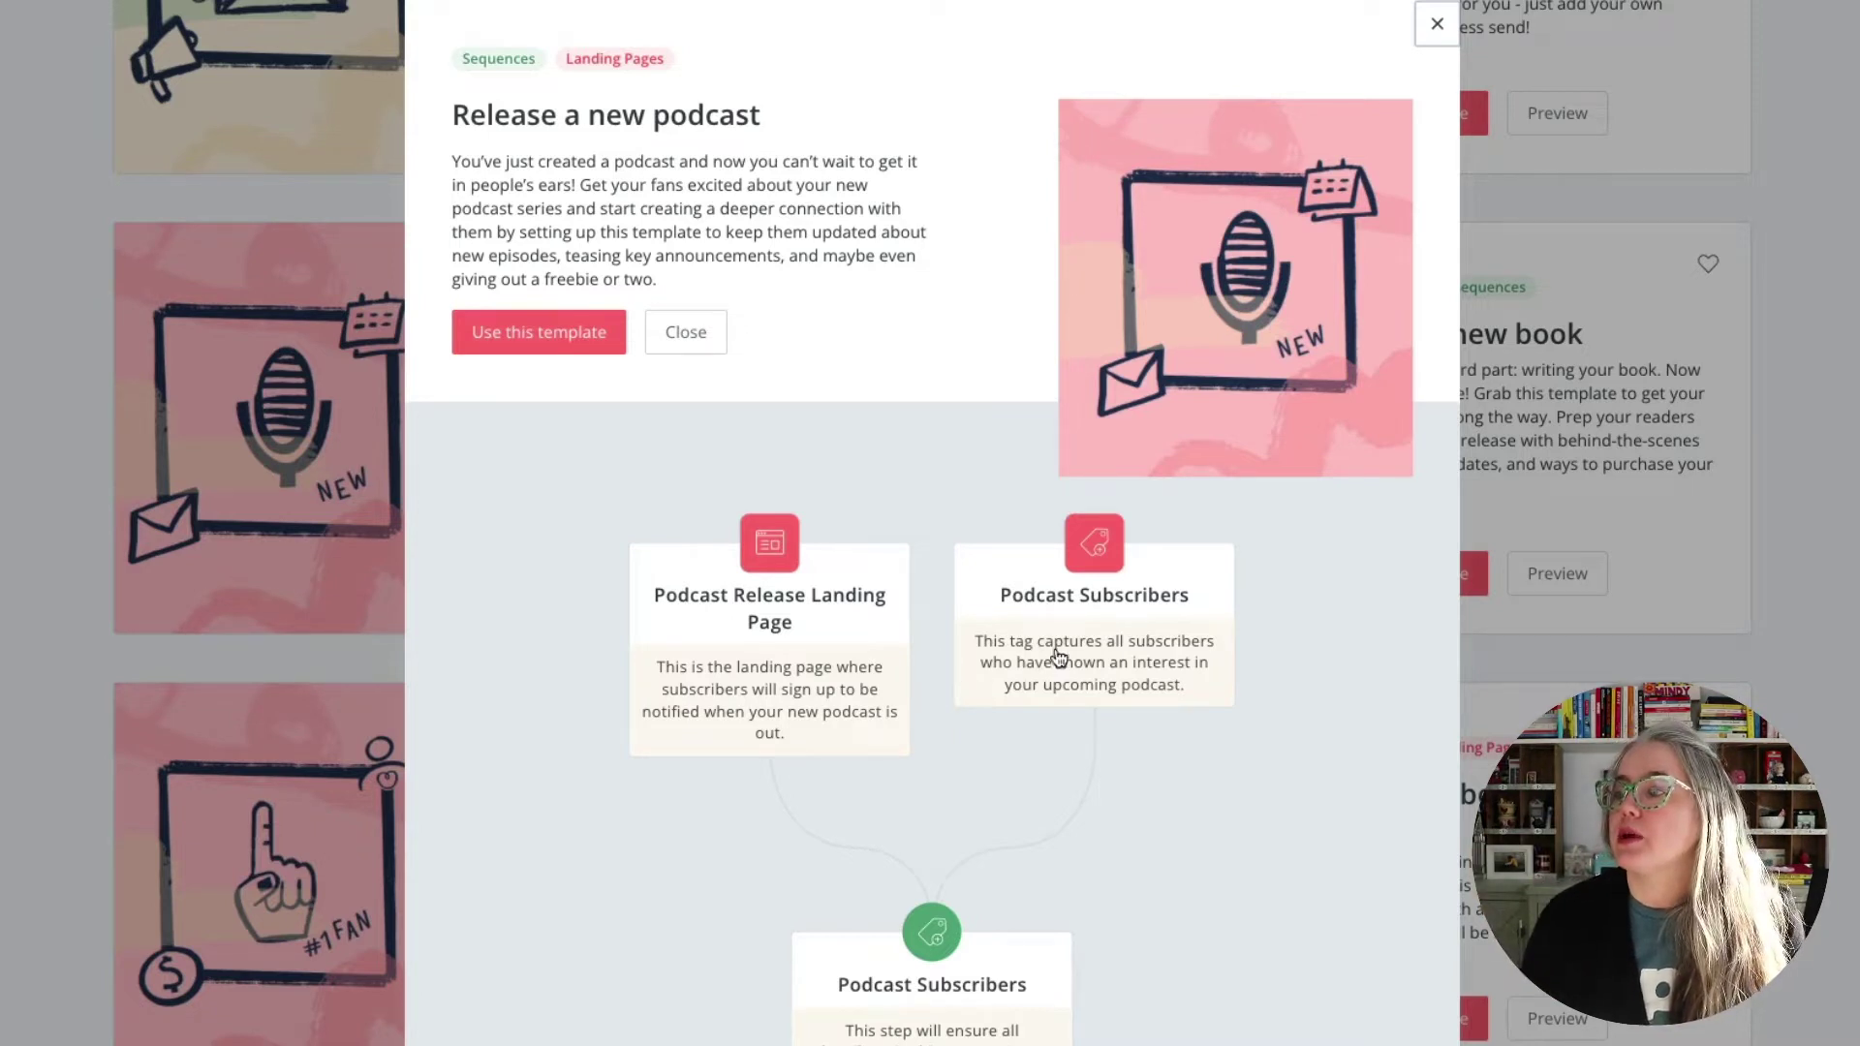
pyautogui.scroll(-6, 997, 865)
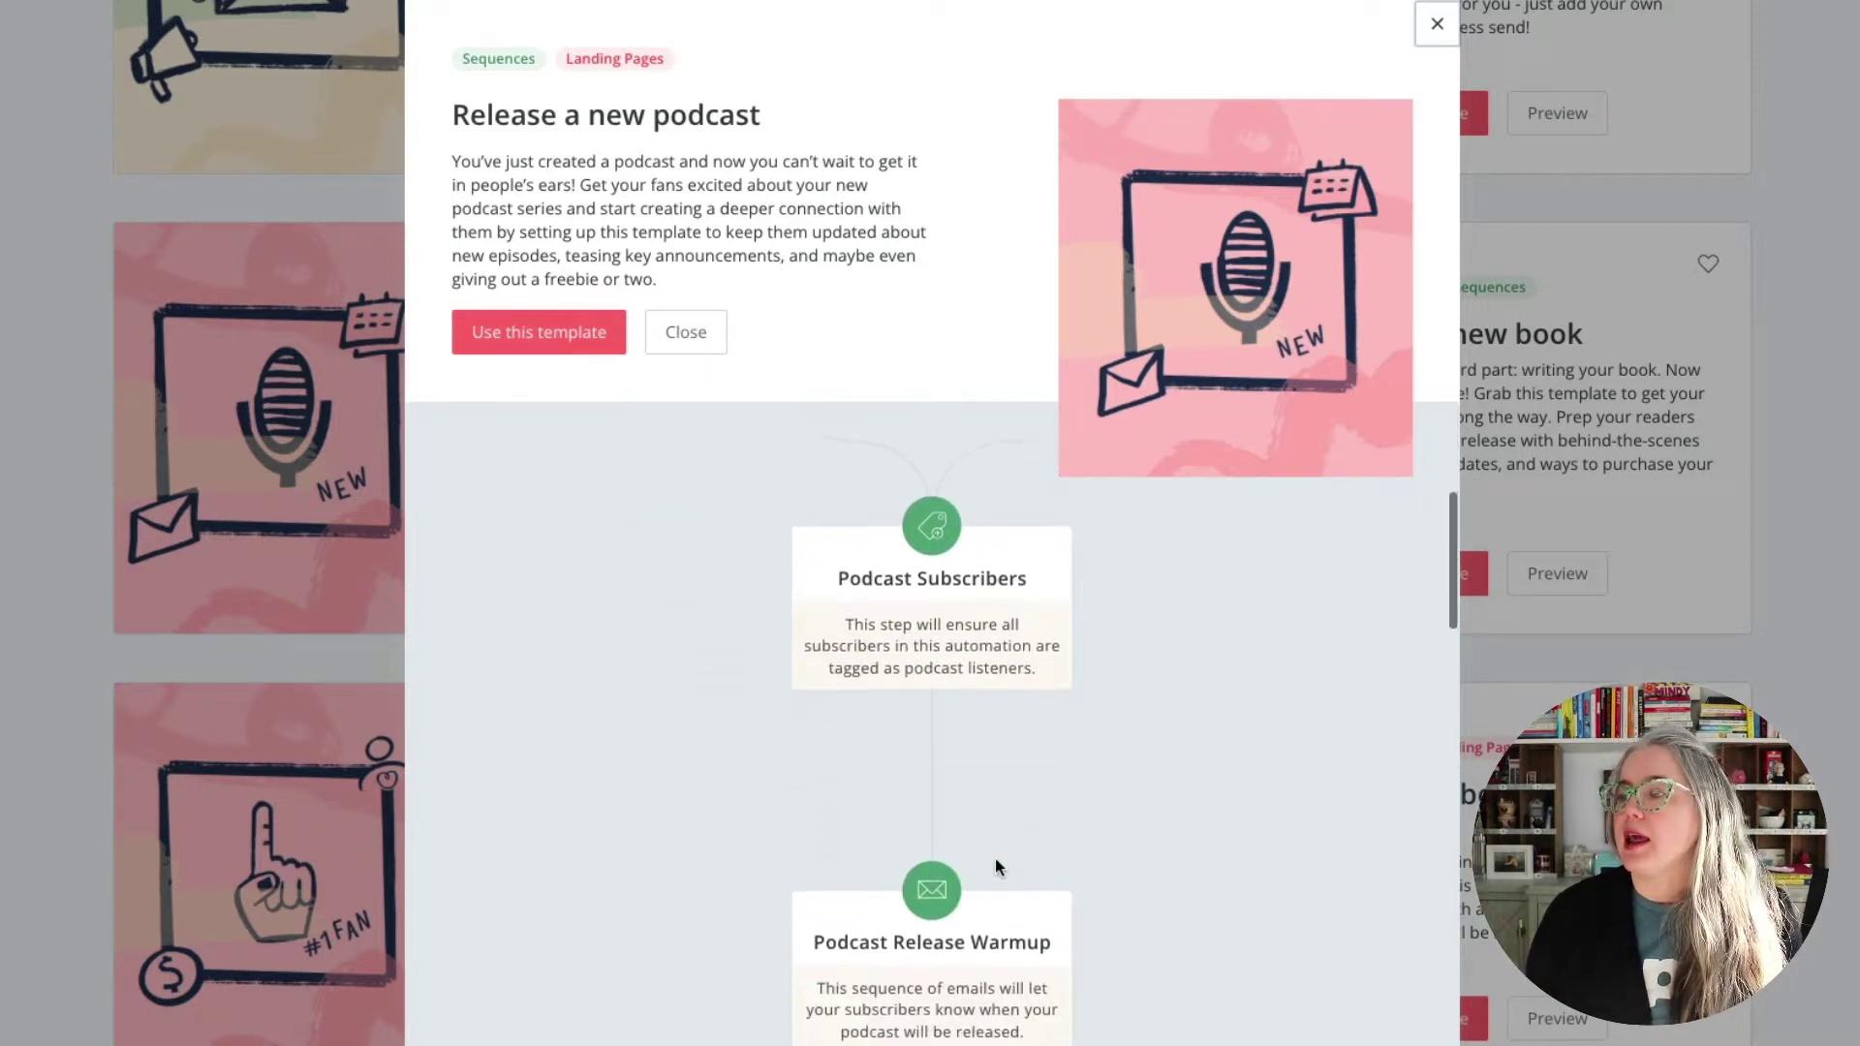
pyautogui.scroll(-5, 997, 865)
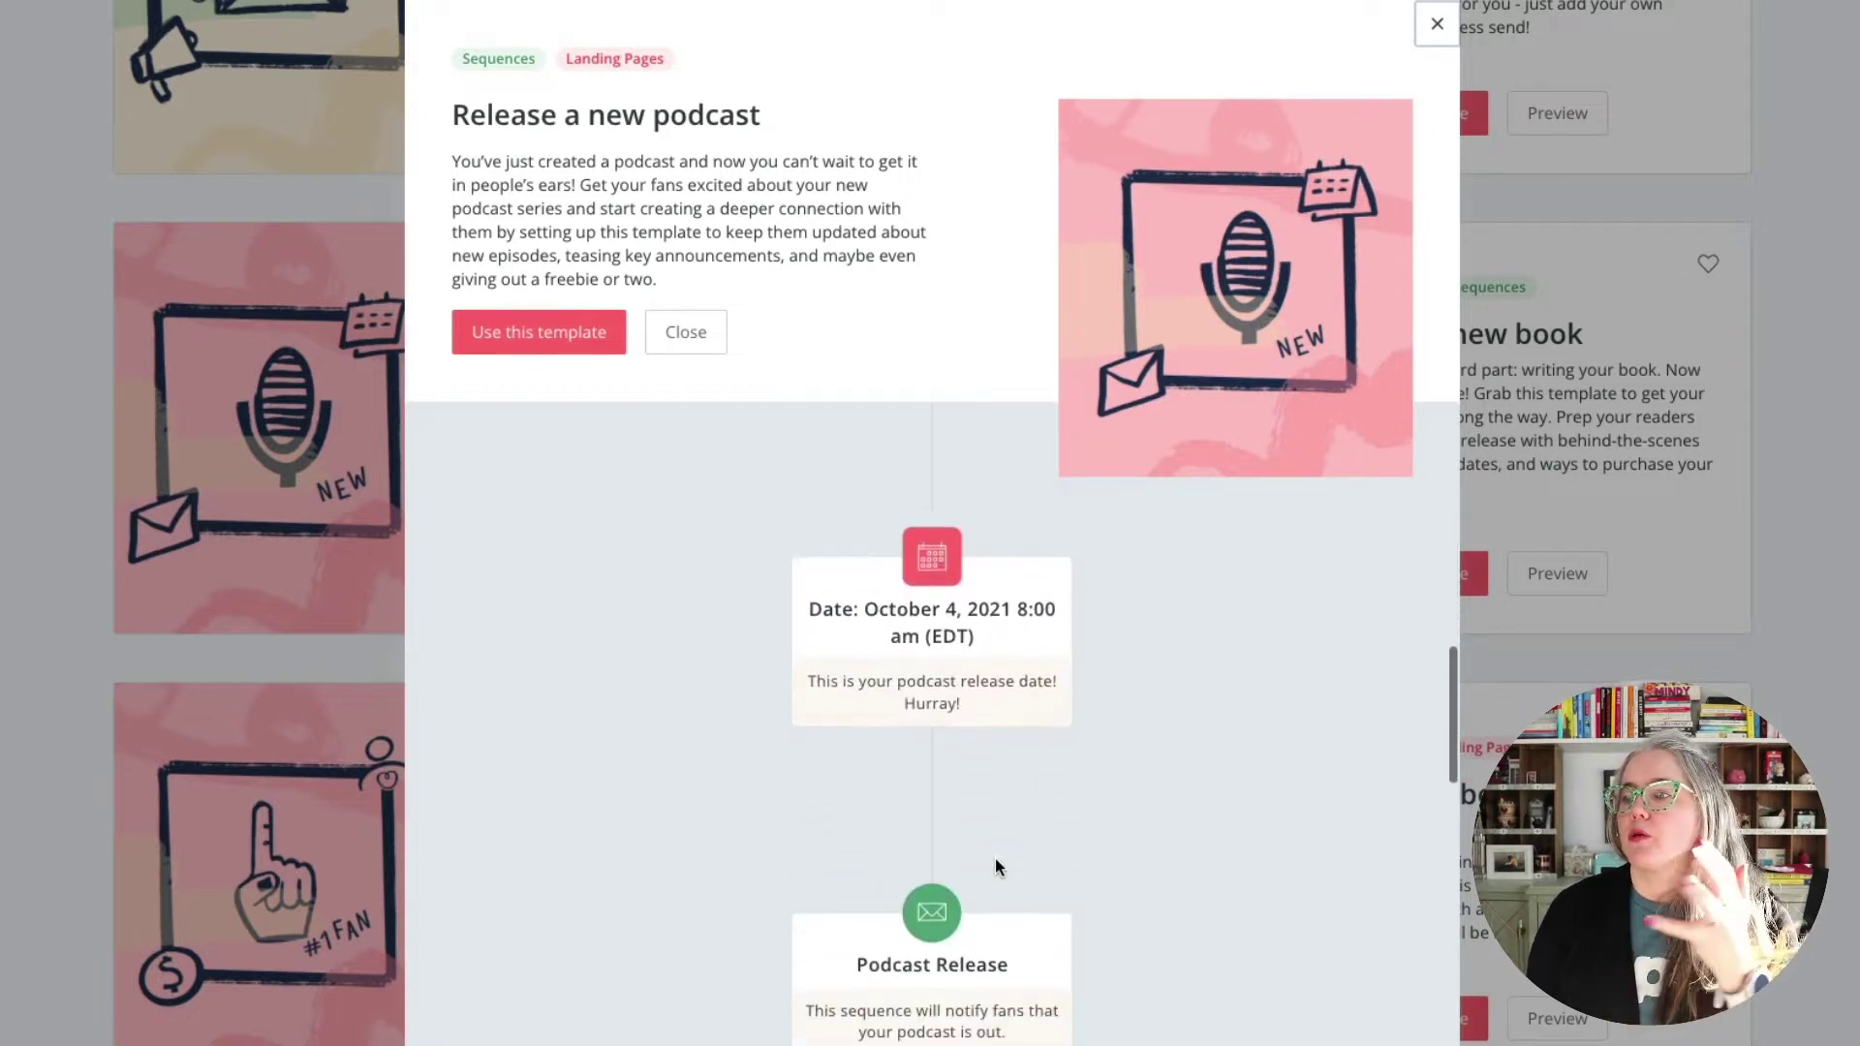
pyautogui.scroll(4, 995, 858)
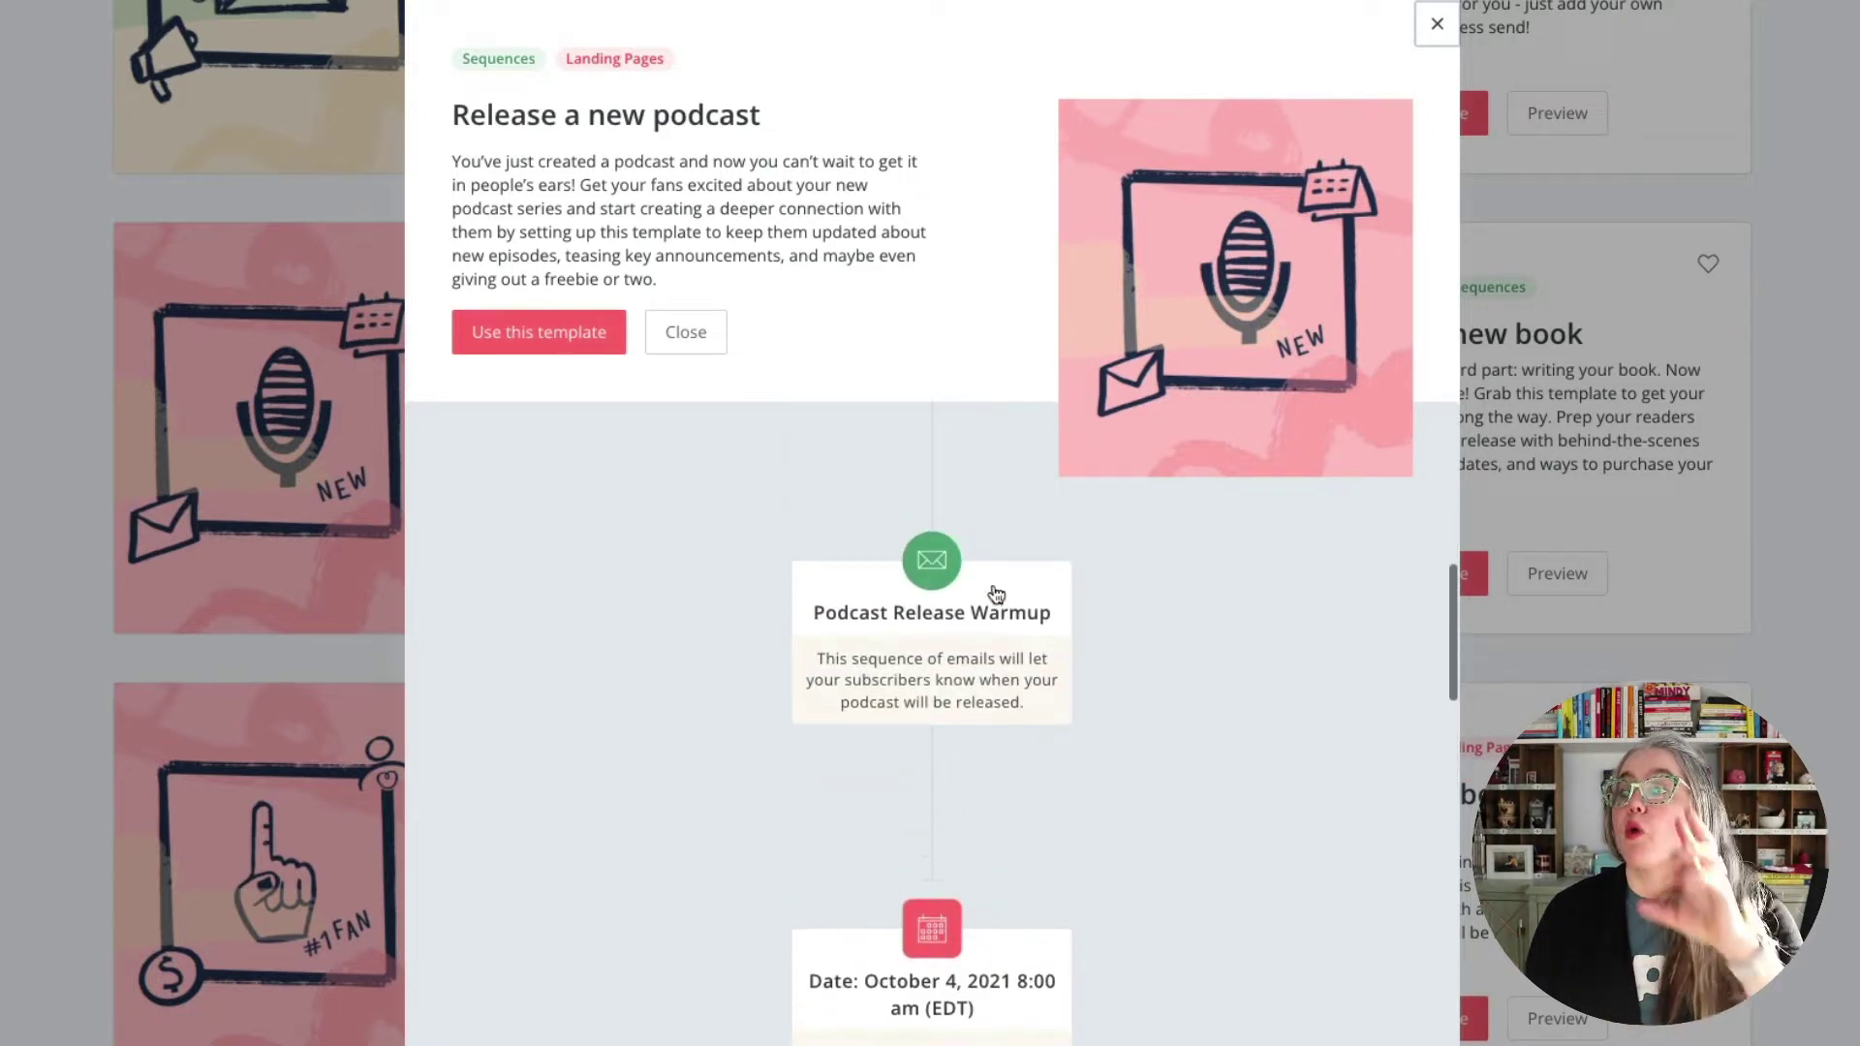
pyautogui.scroll(-2, 964, 575)
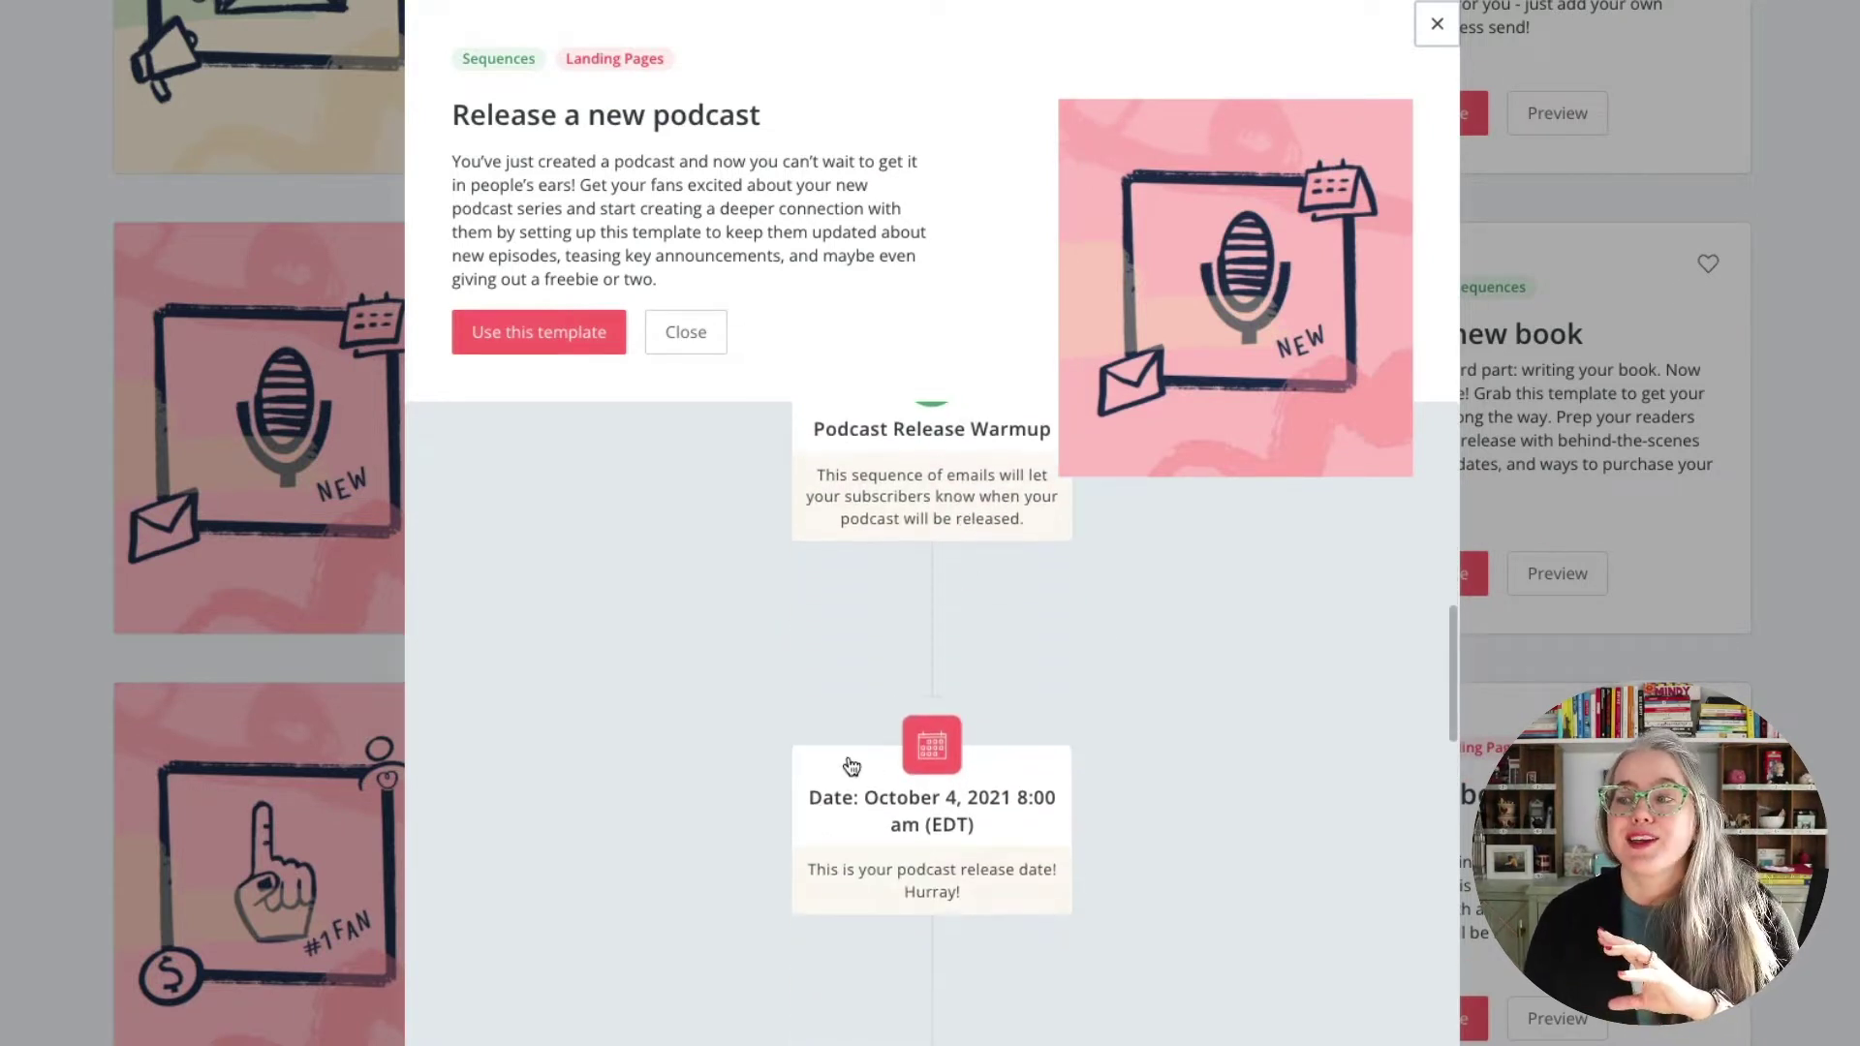
pyautogui.scroll(-7, 845, 819)
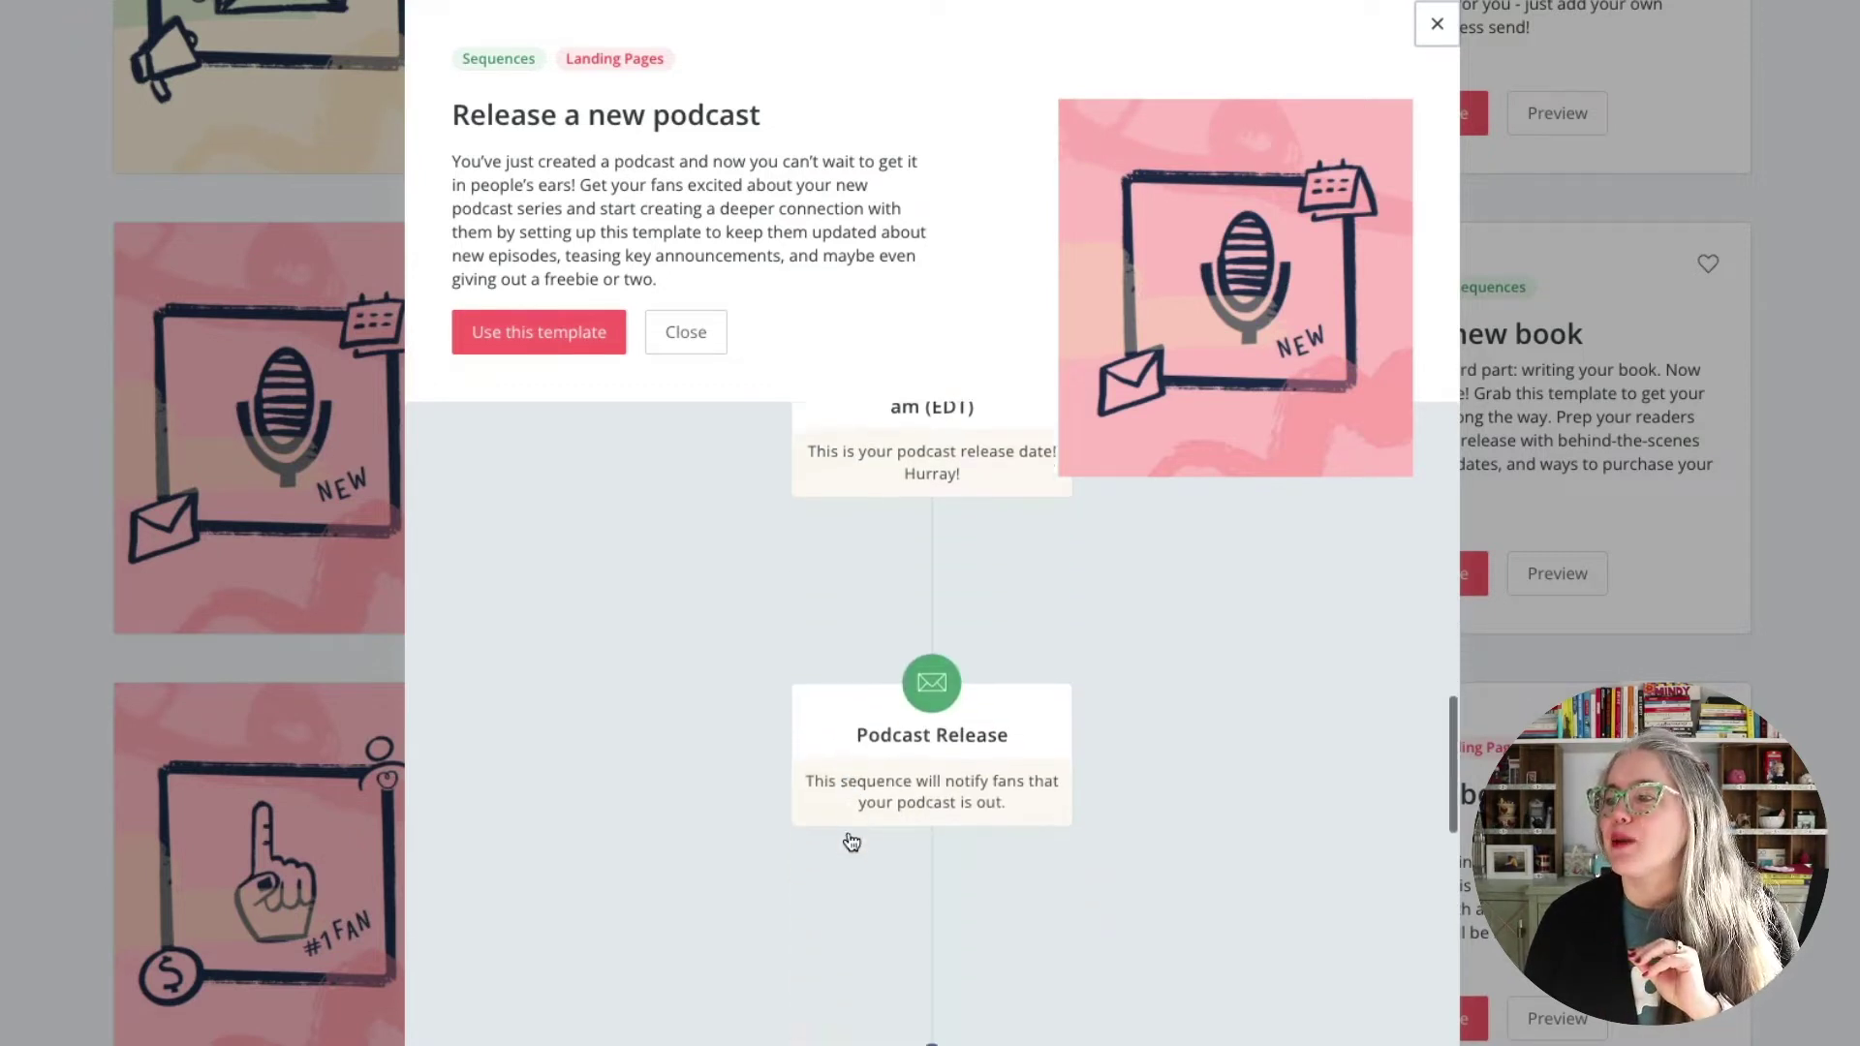
pyautogui.scroll(-4, 847, 842)
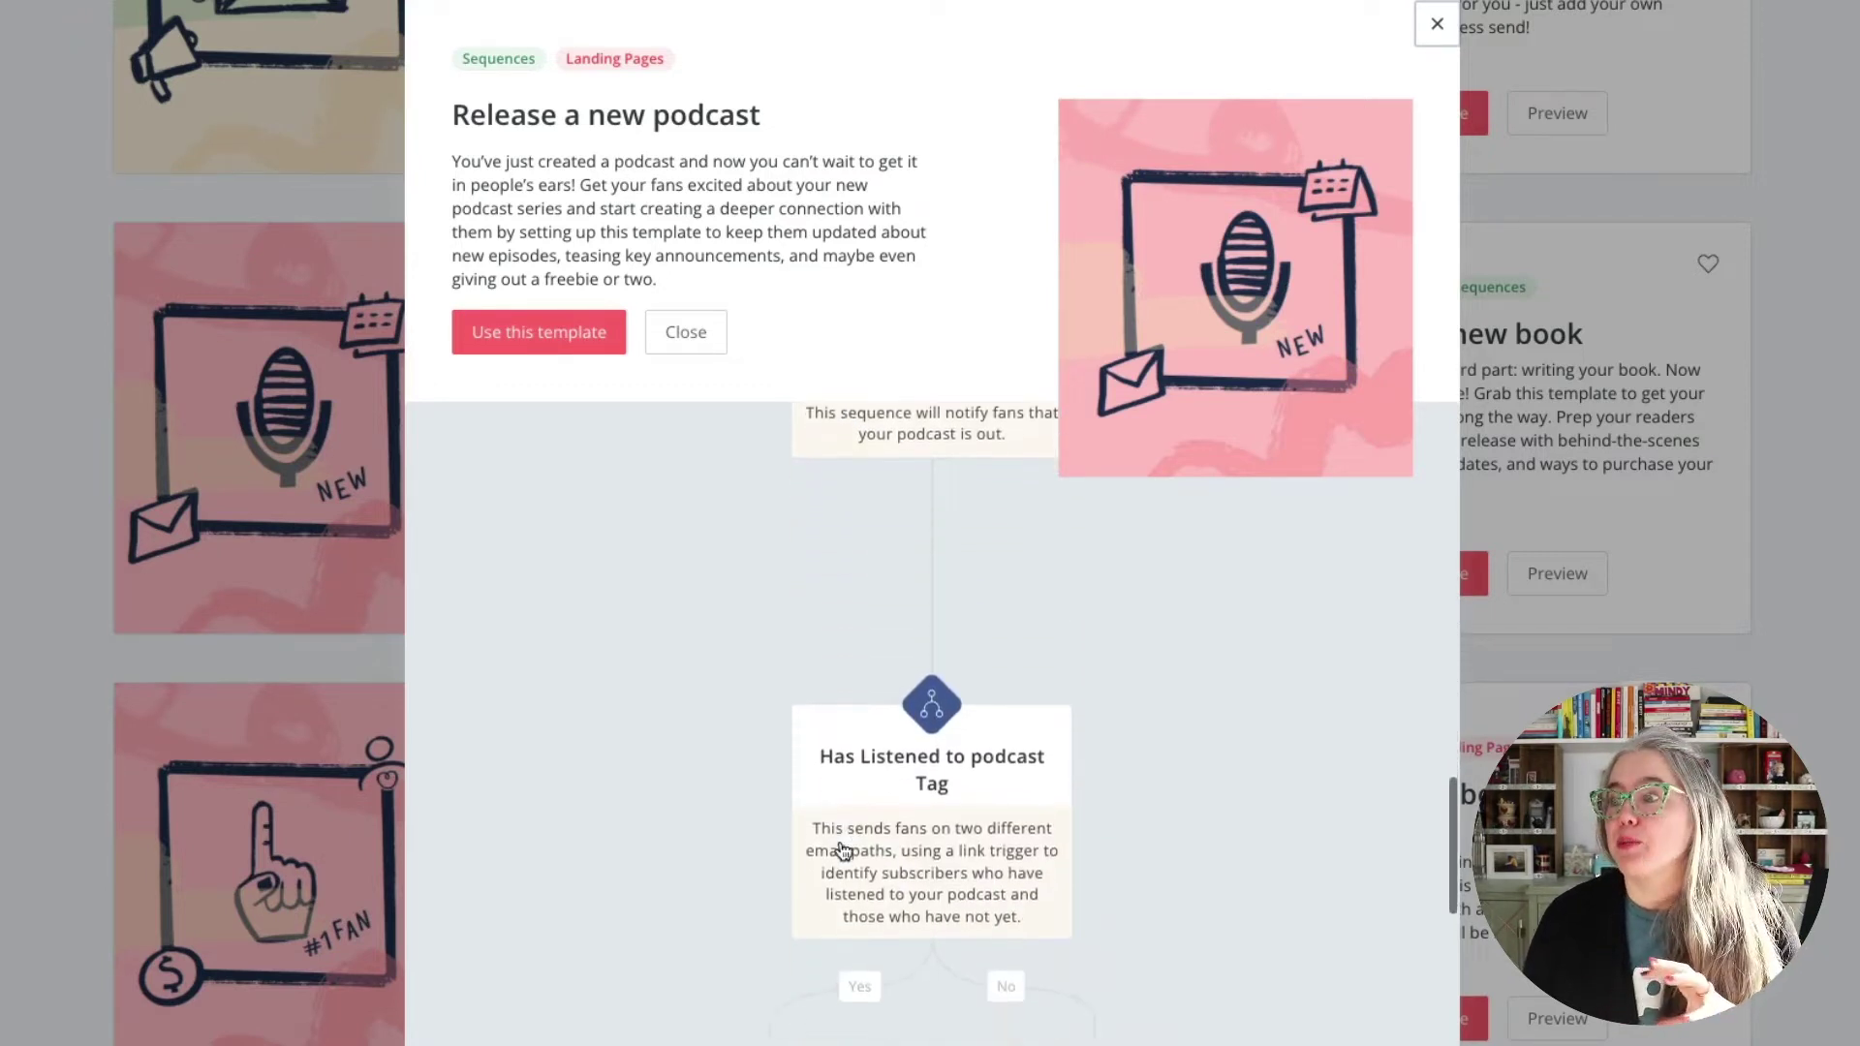
pyautogui.scroll(-1, 840, 841)
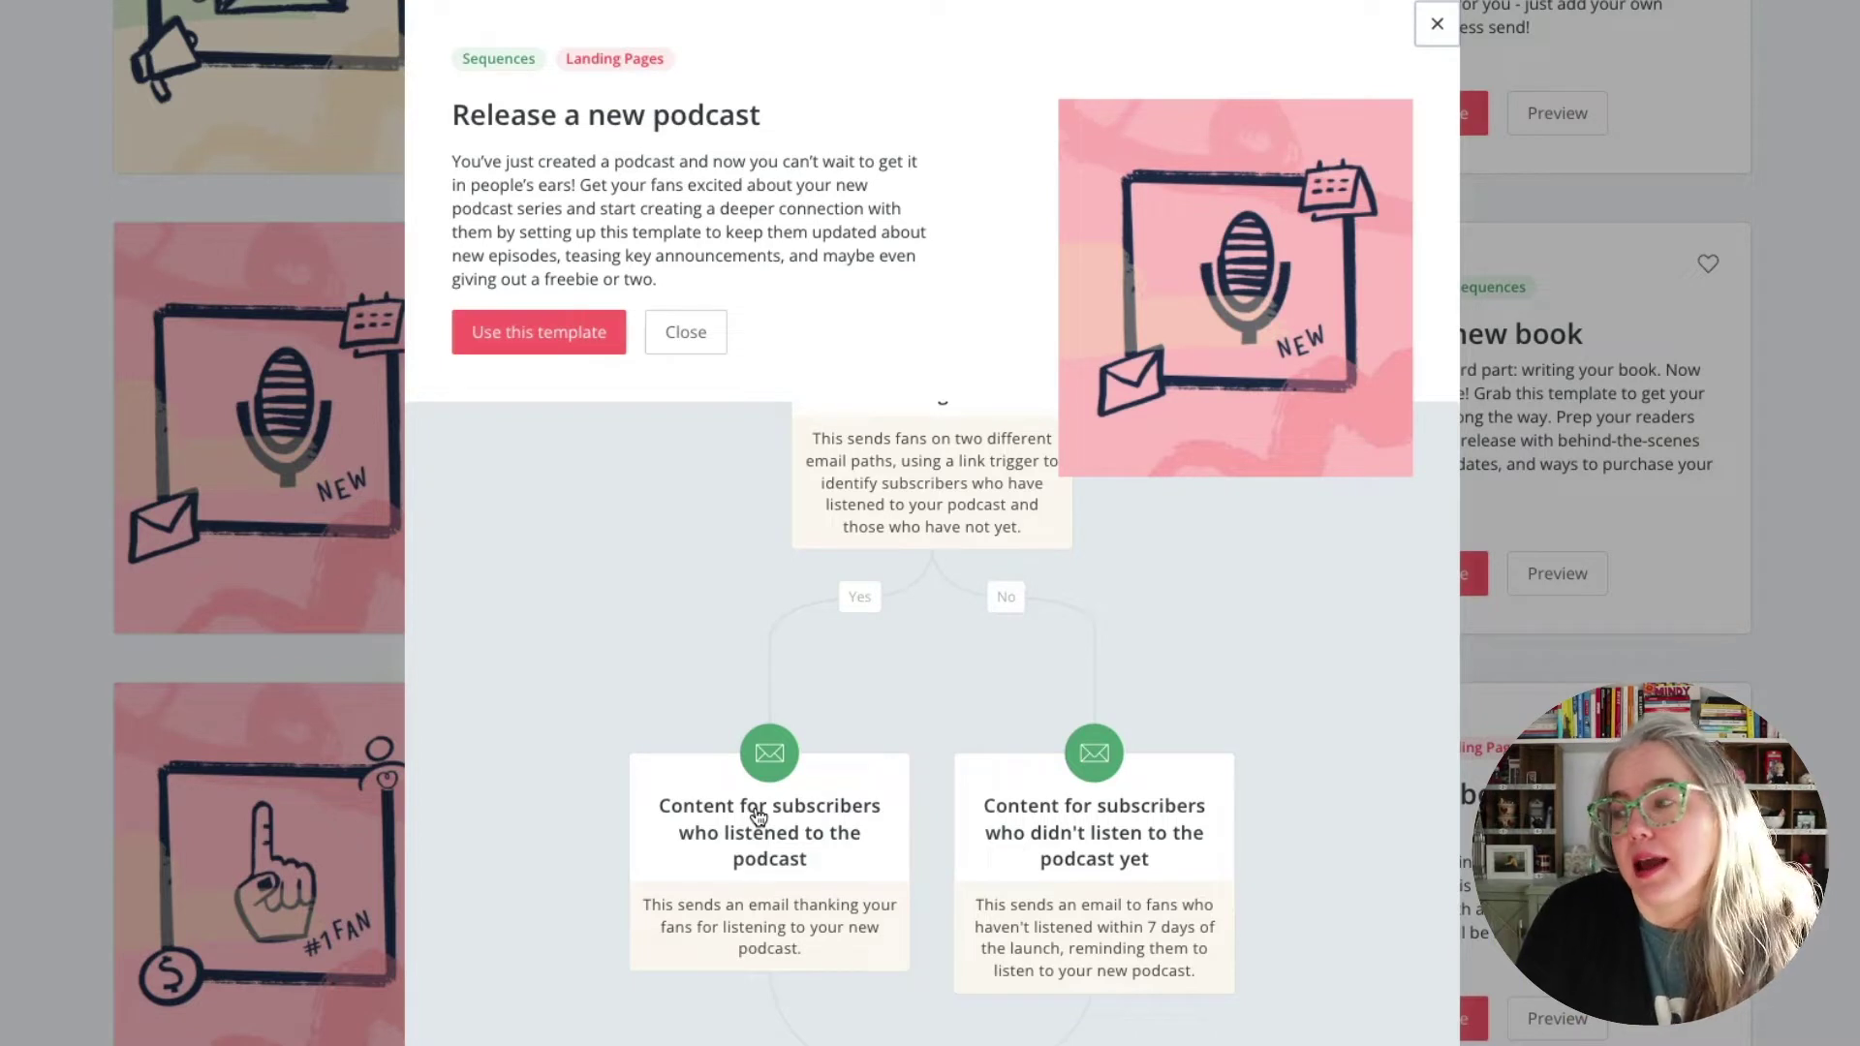
# Close the Release a new podcast preview and scroll further down the template gallery.
pyautogui.click(1437, 24)
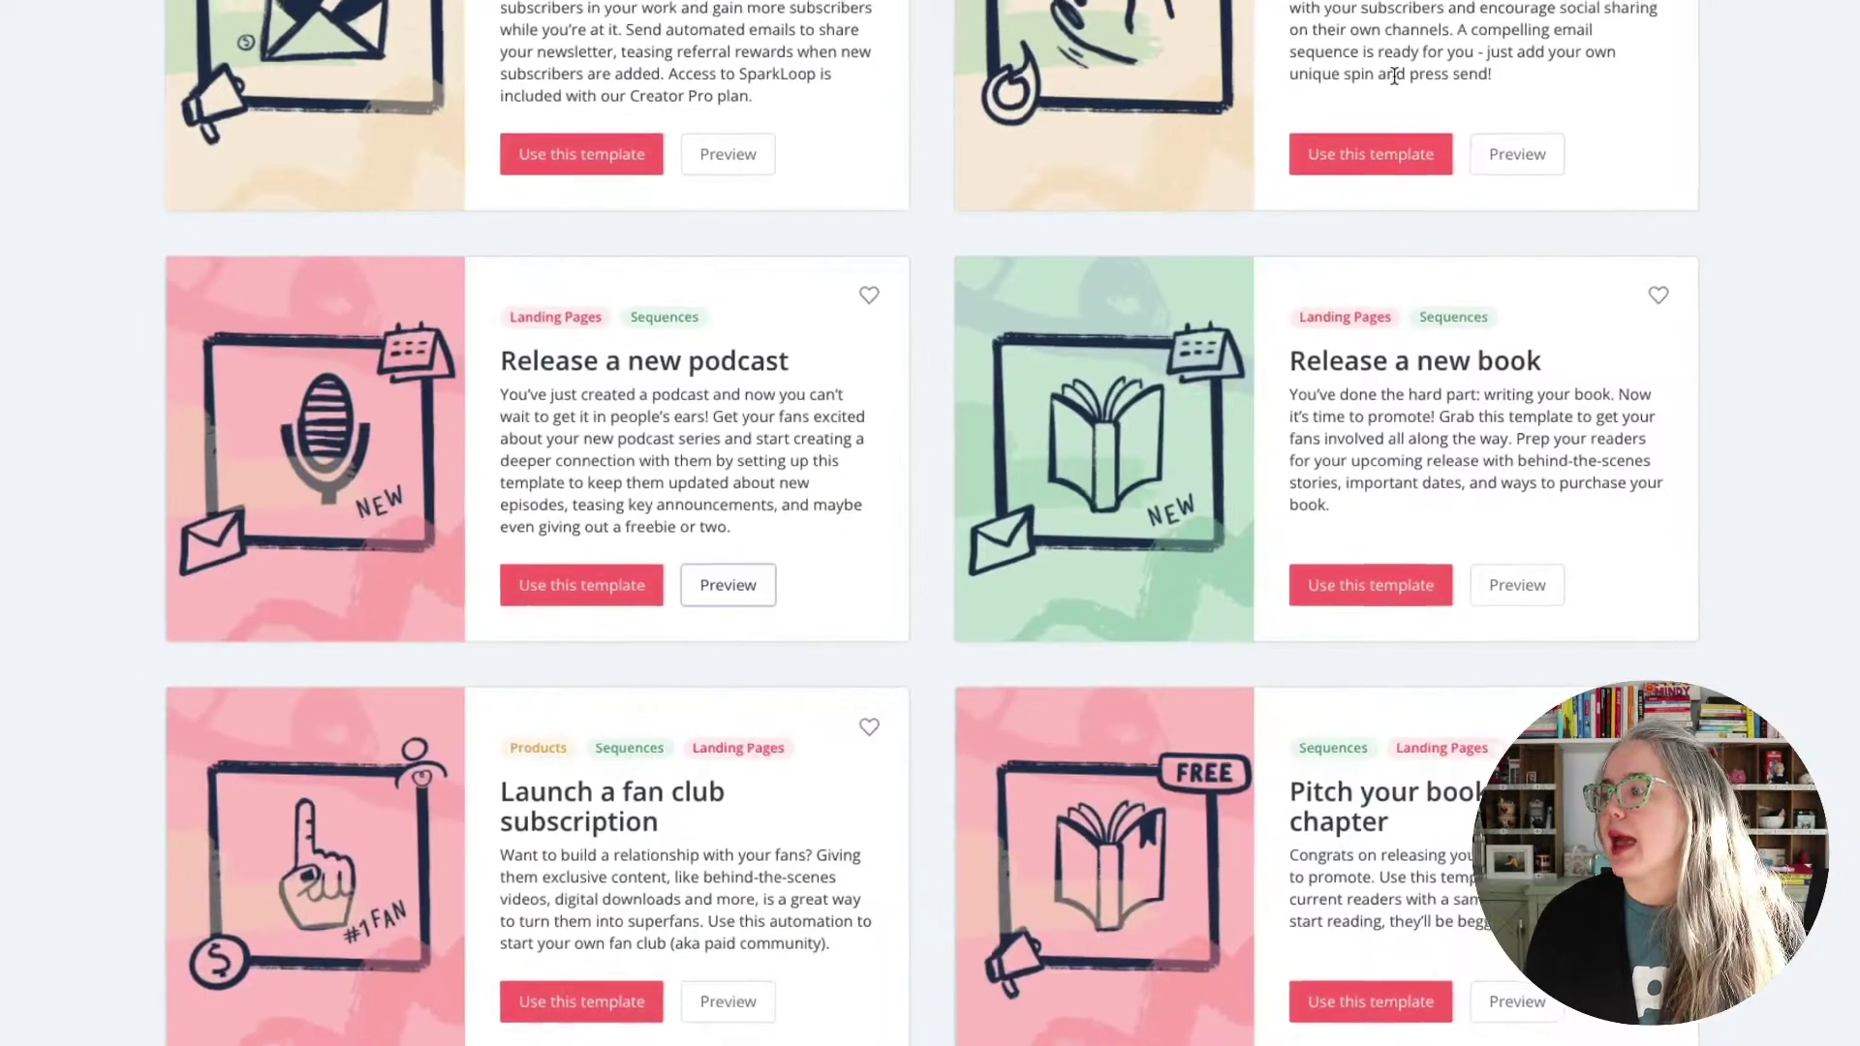
pyautogui.scroll(-5, 1337, 407)
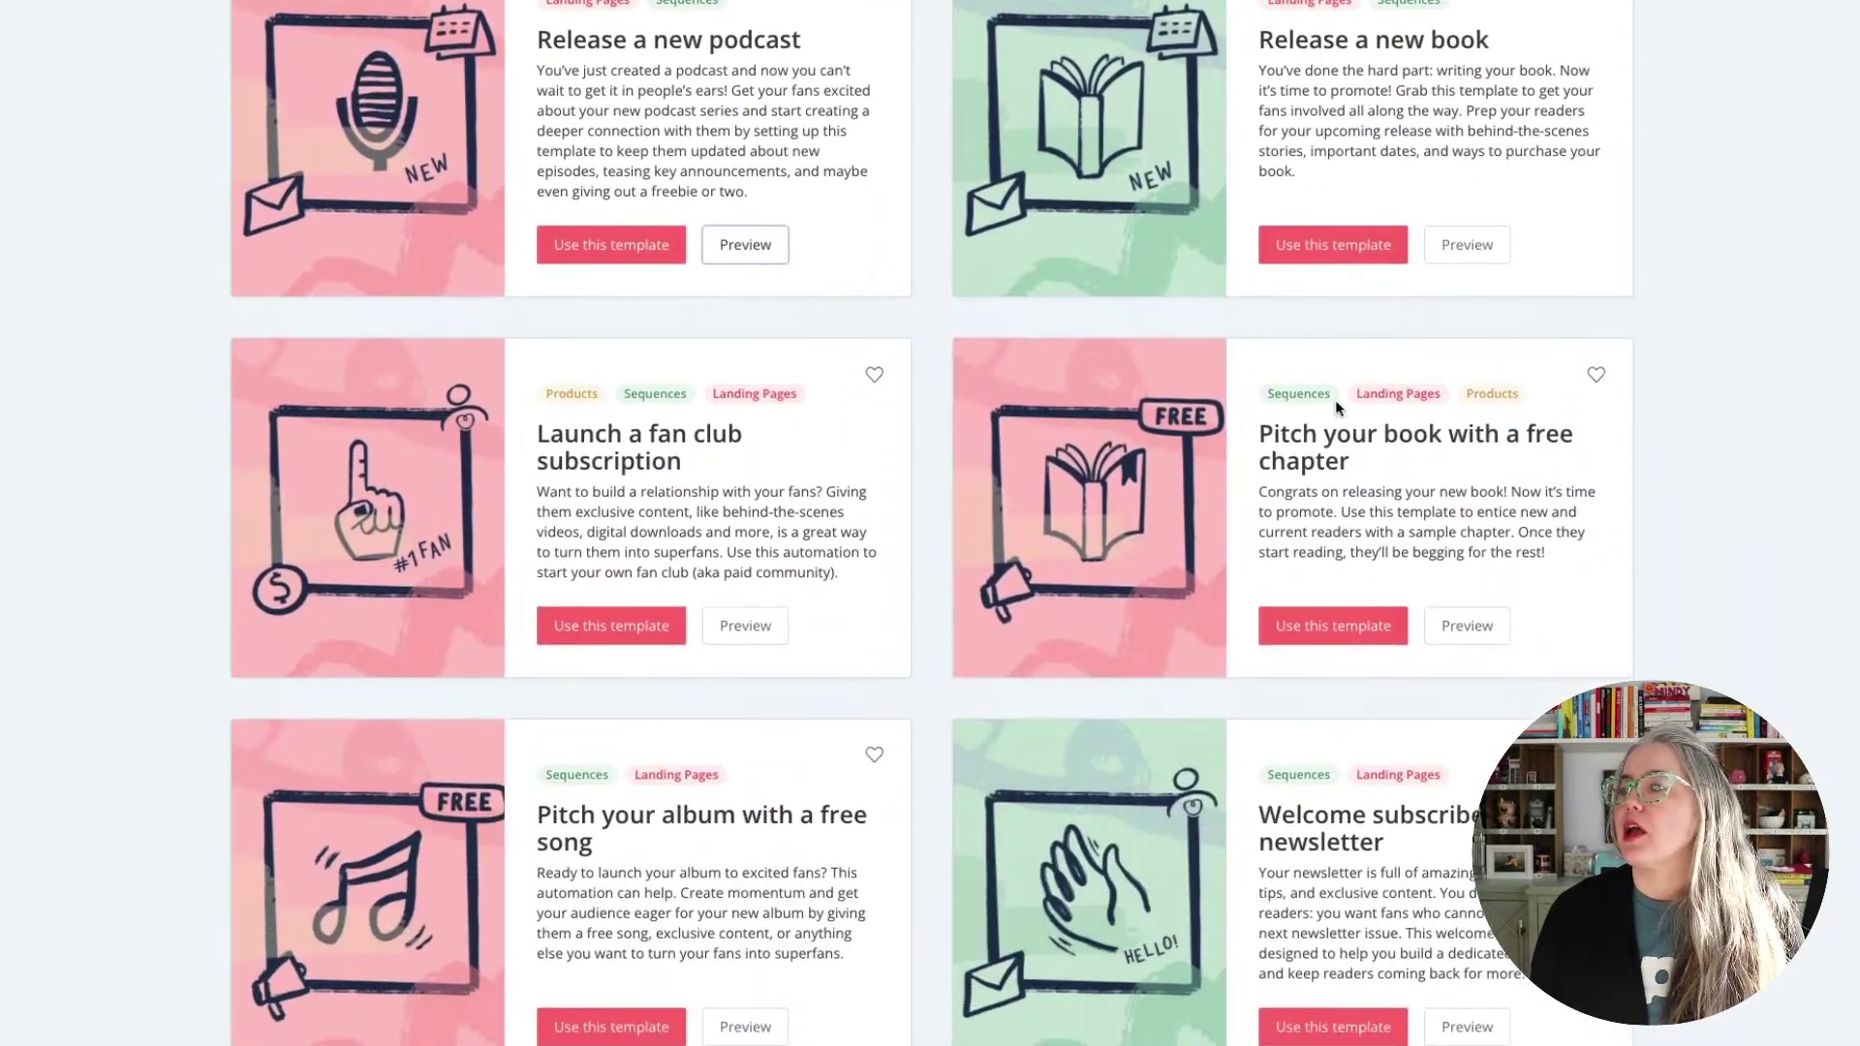
pyautogui.scroll(-1, 1337, 406)
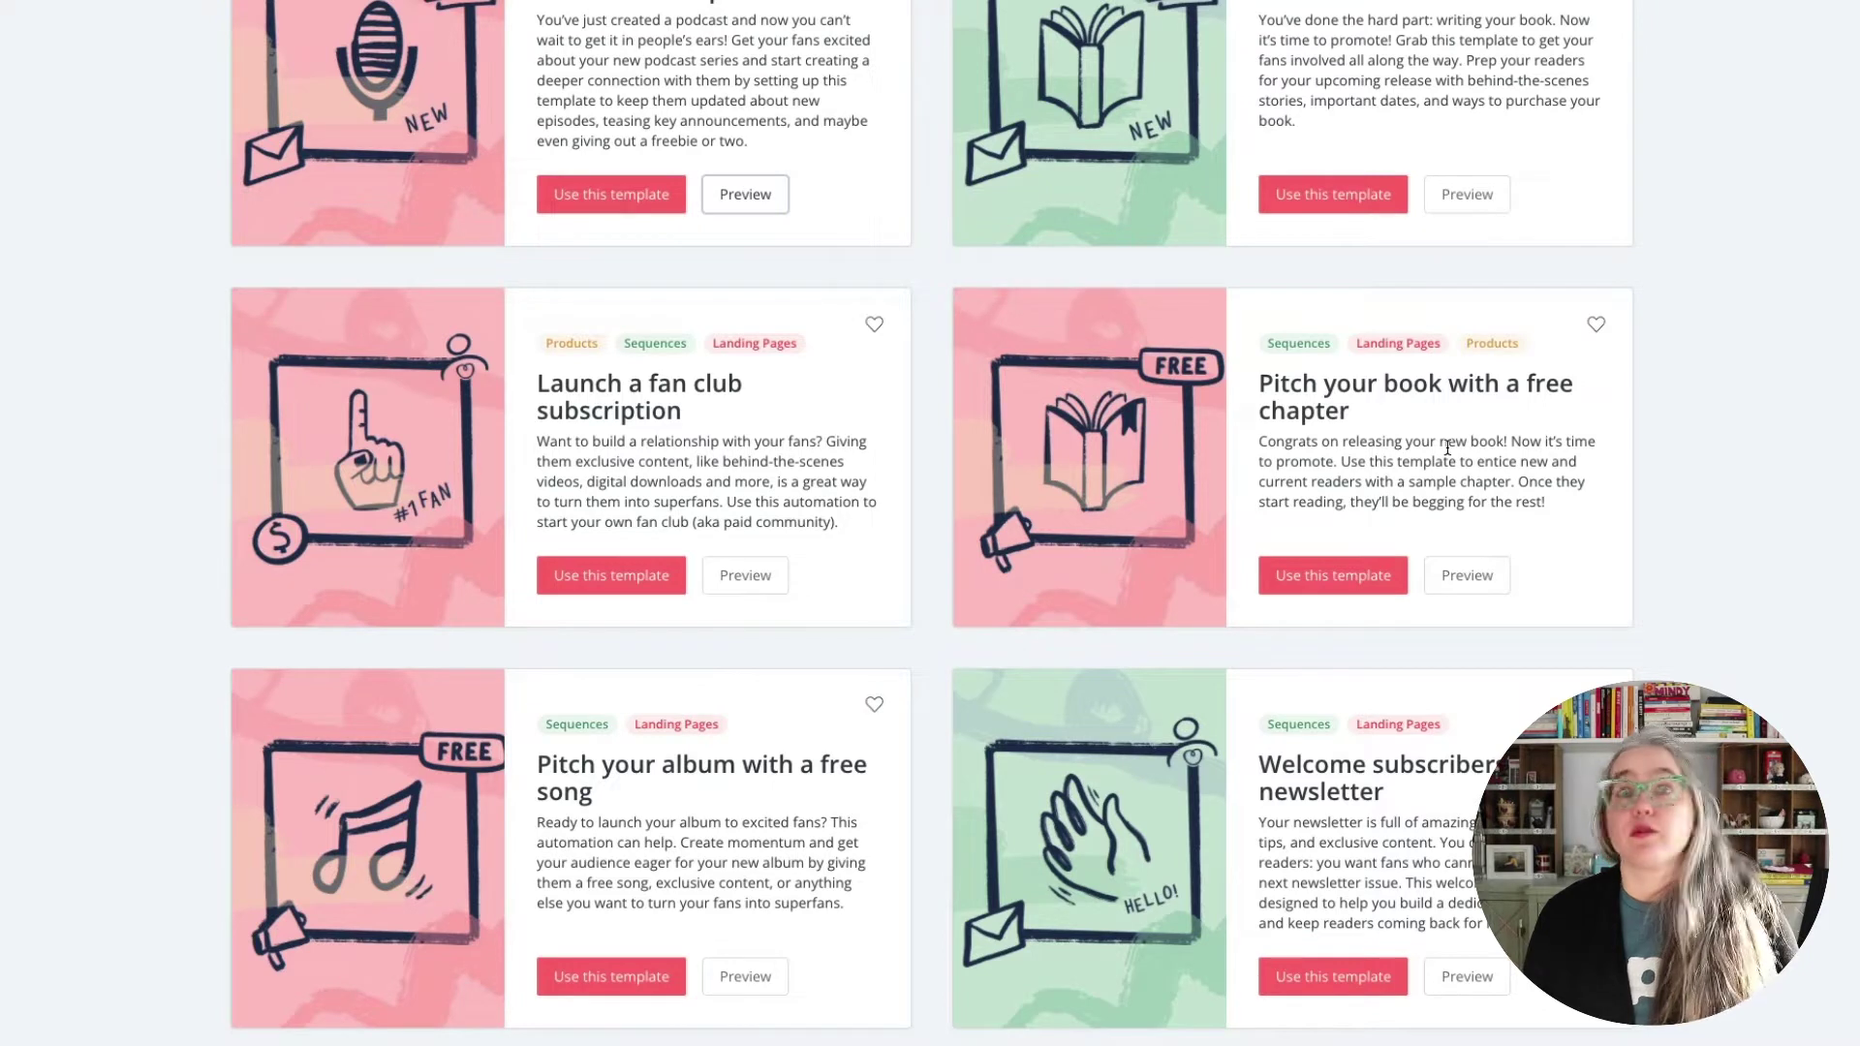
# Review the 'Pitch your book with a free chapter' workflow's purchase step and thank-you sequence, then close it.
pyautogui.click(1479, 579)
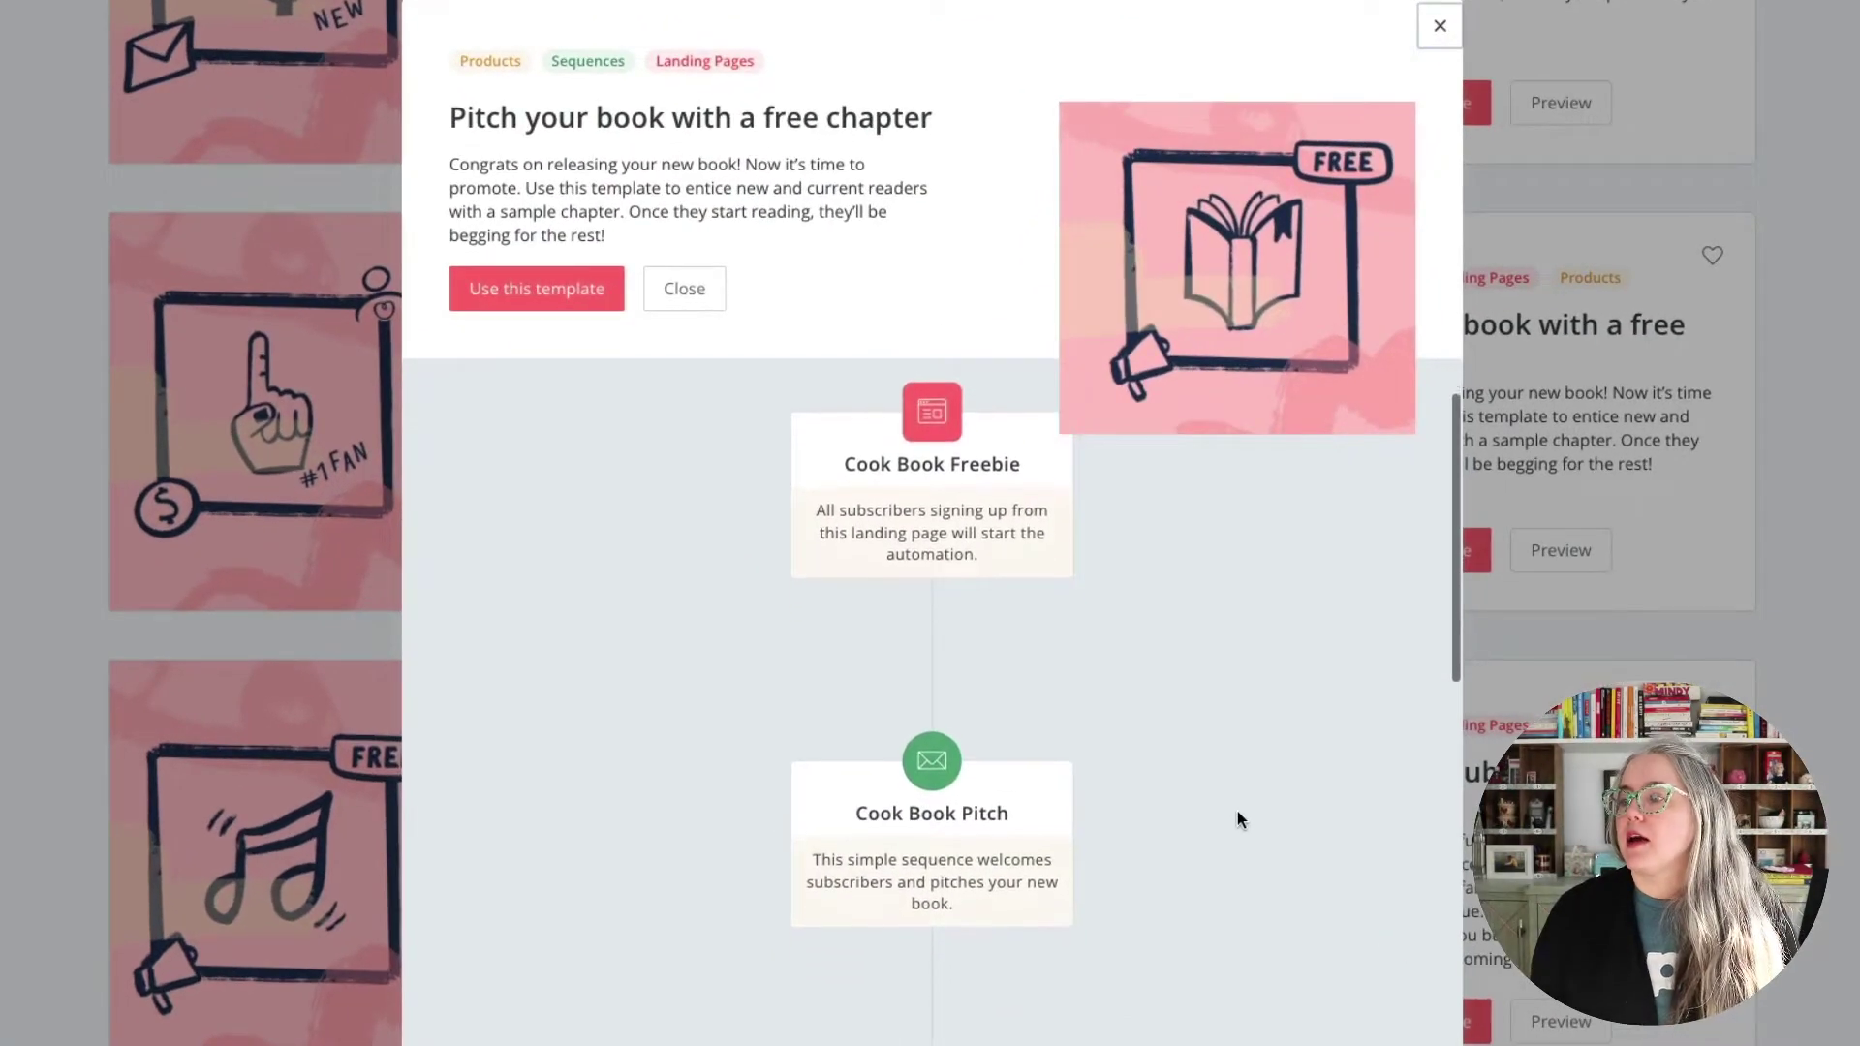
pyautogui.scroll(-2, 1236, 819)
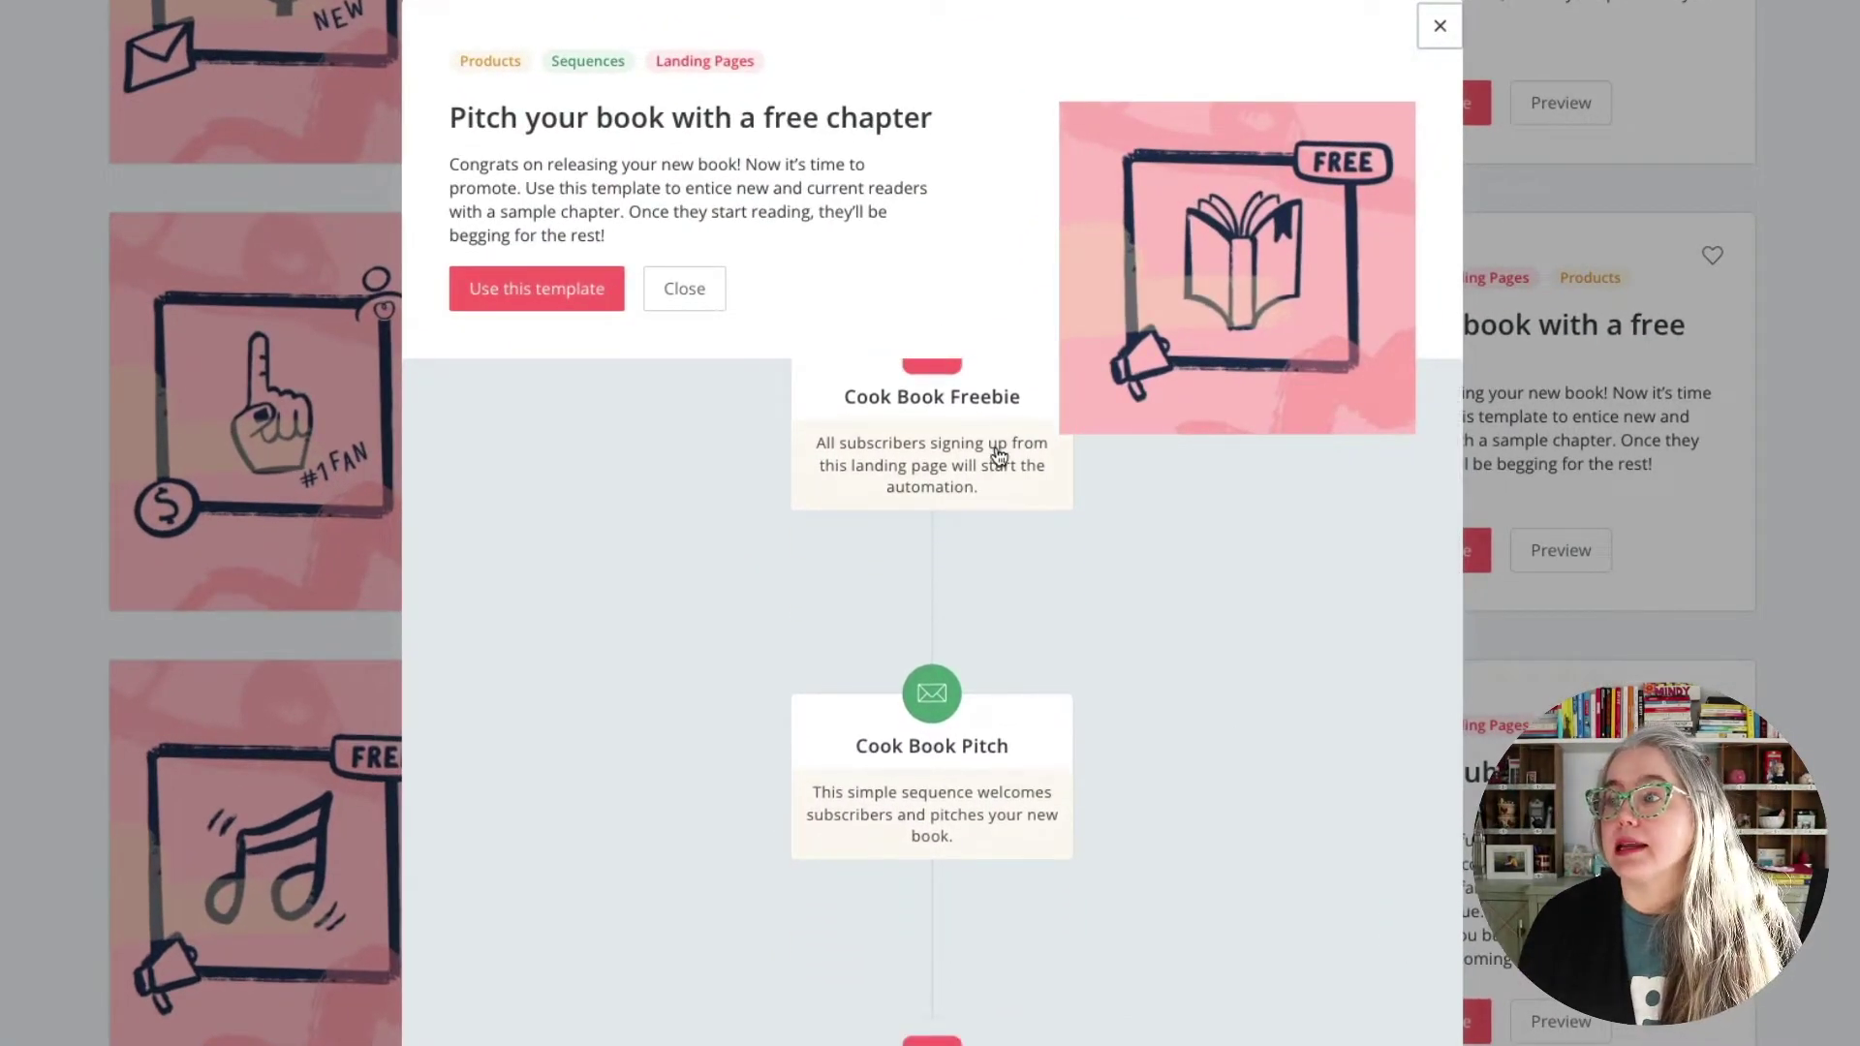
pyautogui.scroll(1, 999, 455)
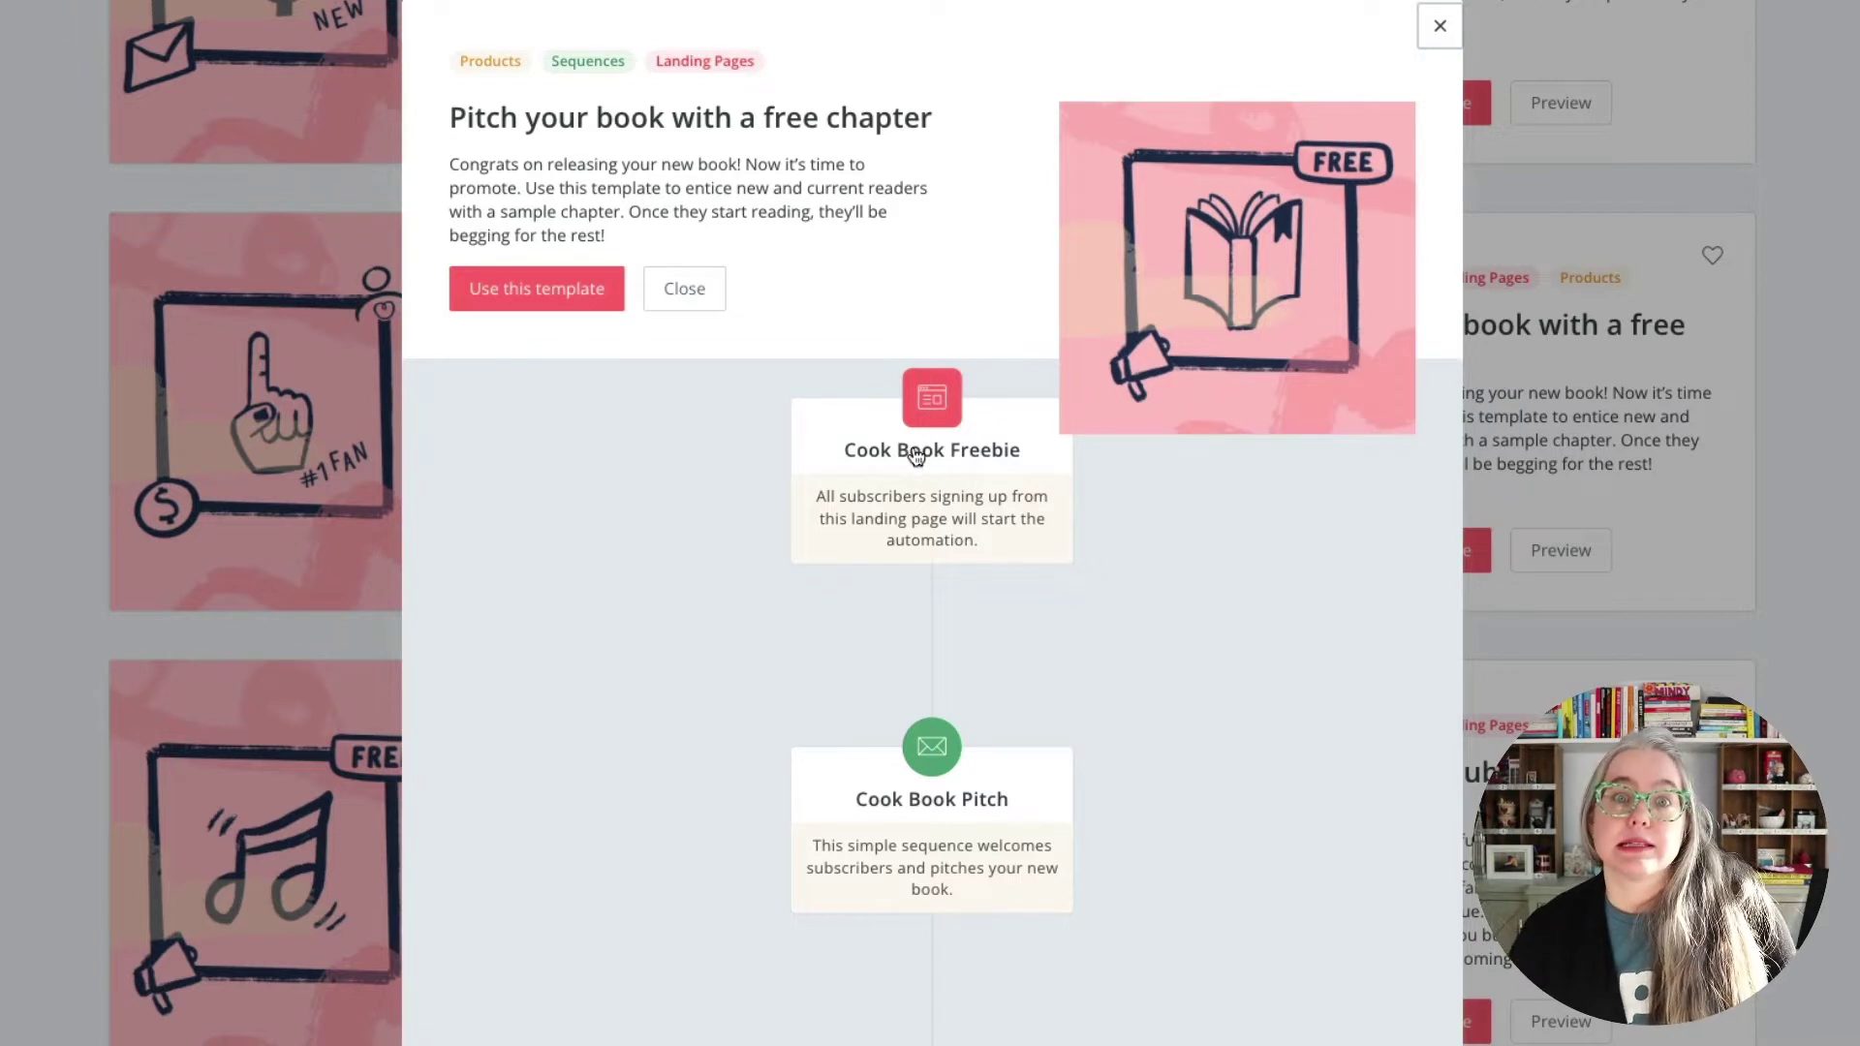
pyautogui.scroll(-5, 938, 669)
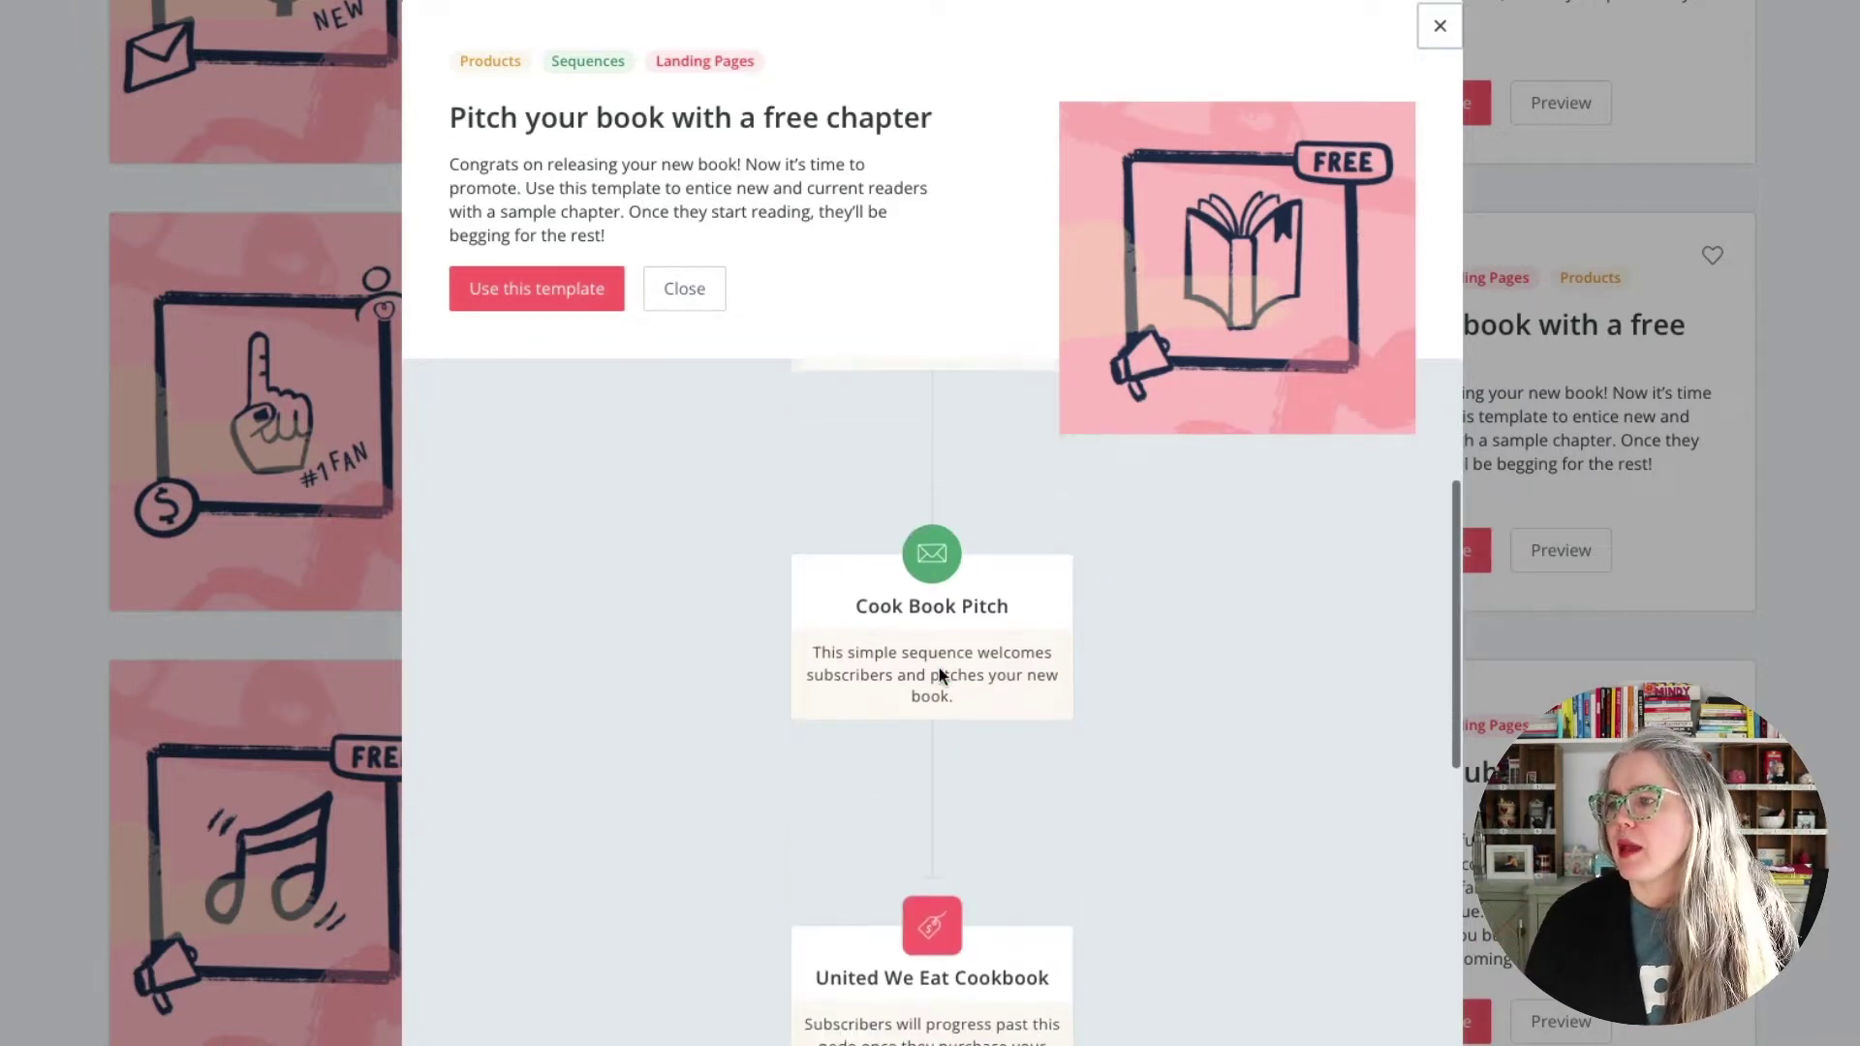
pyautogui.scroll(1, 938, 674)
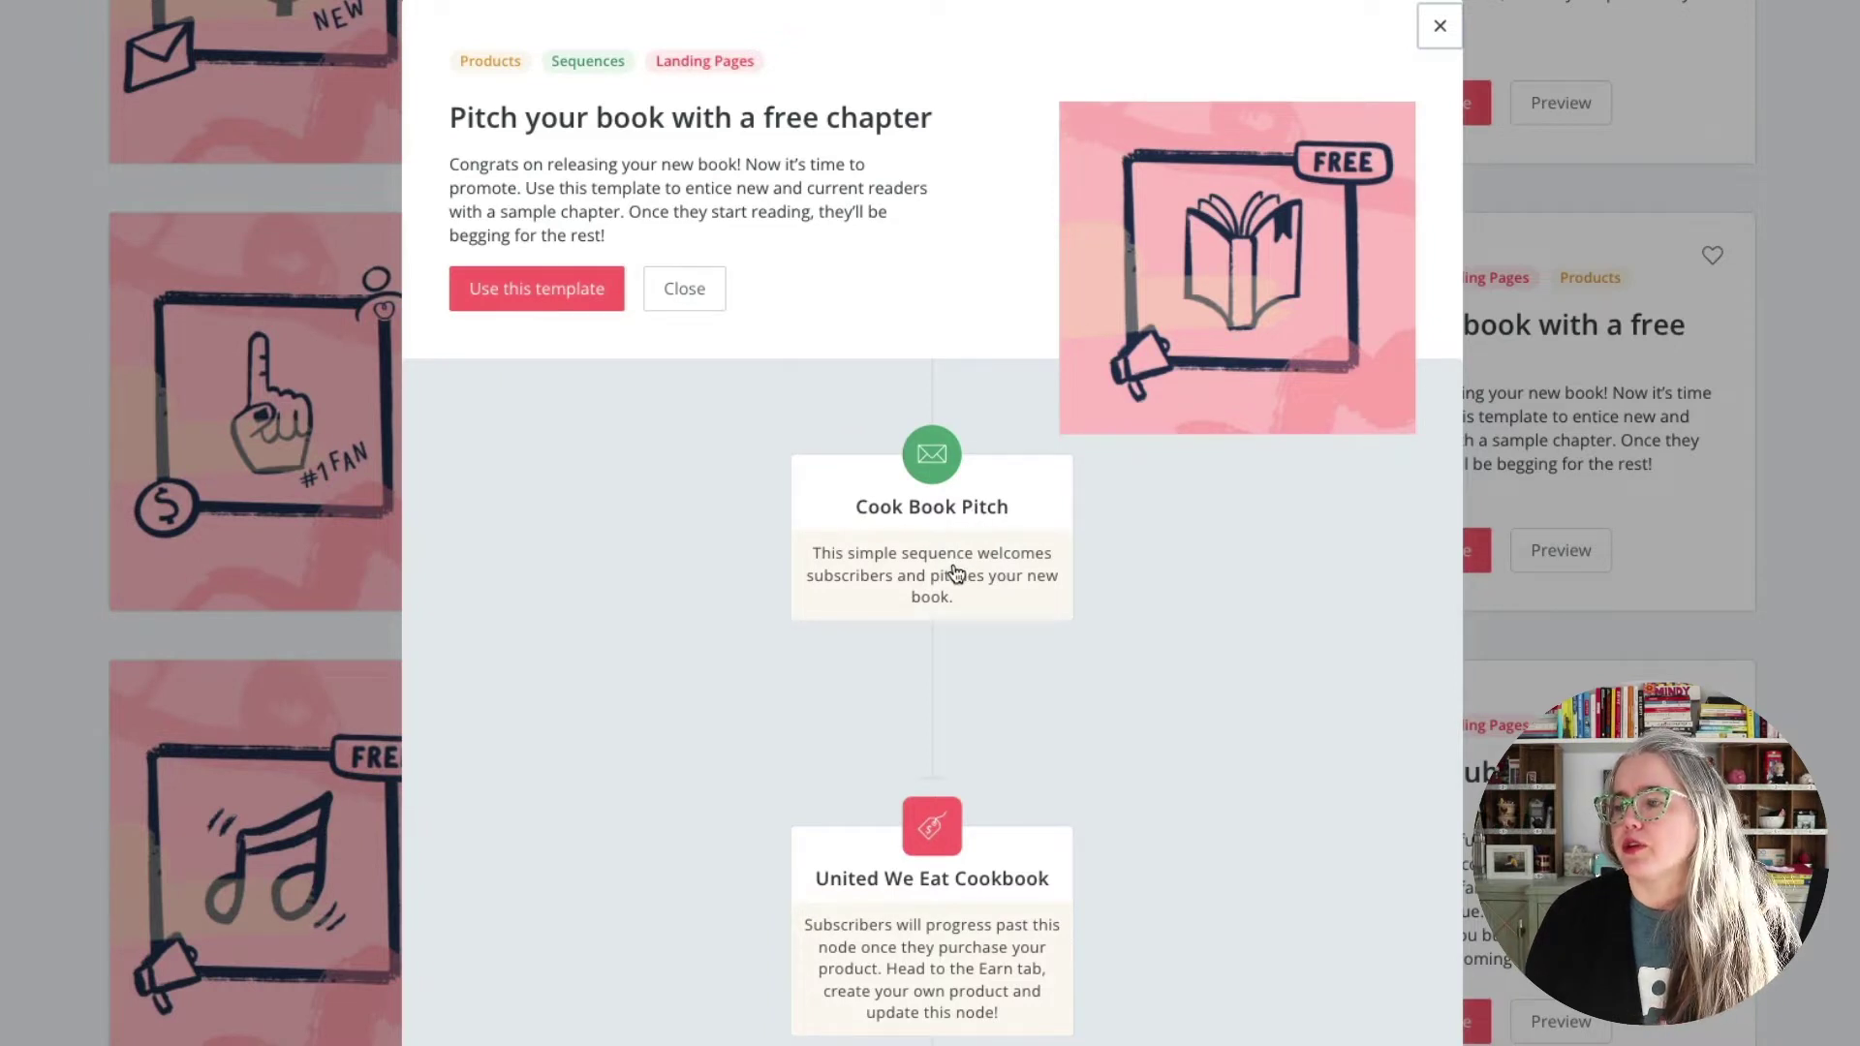
pyautogui.scroll(-3, 954, 572)
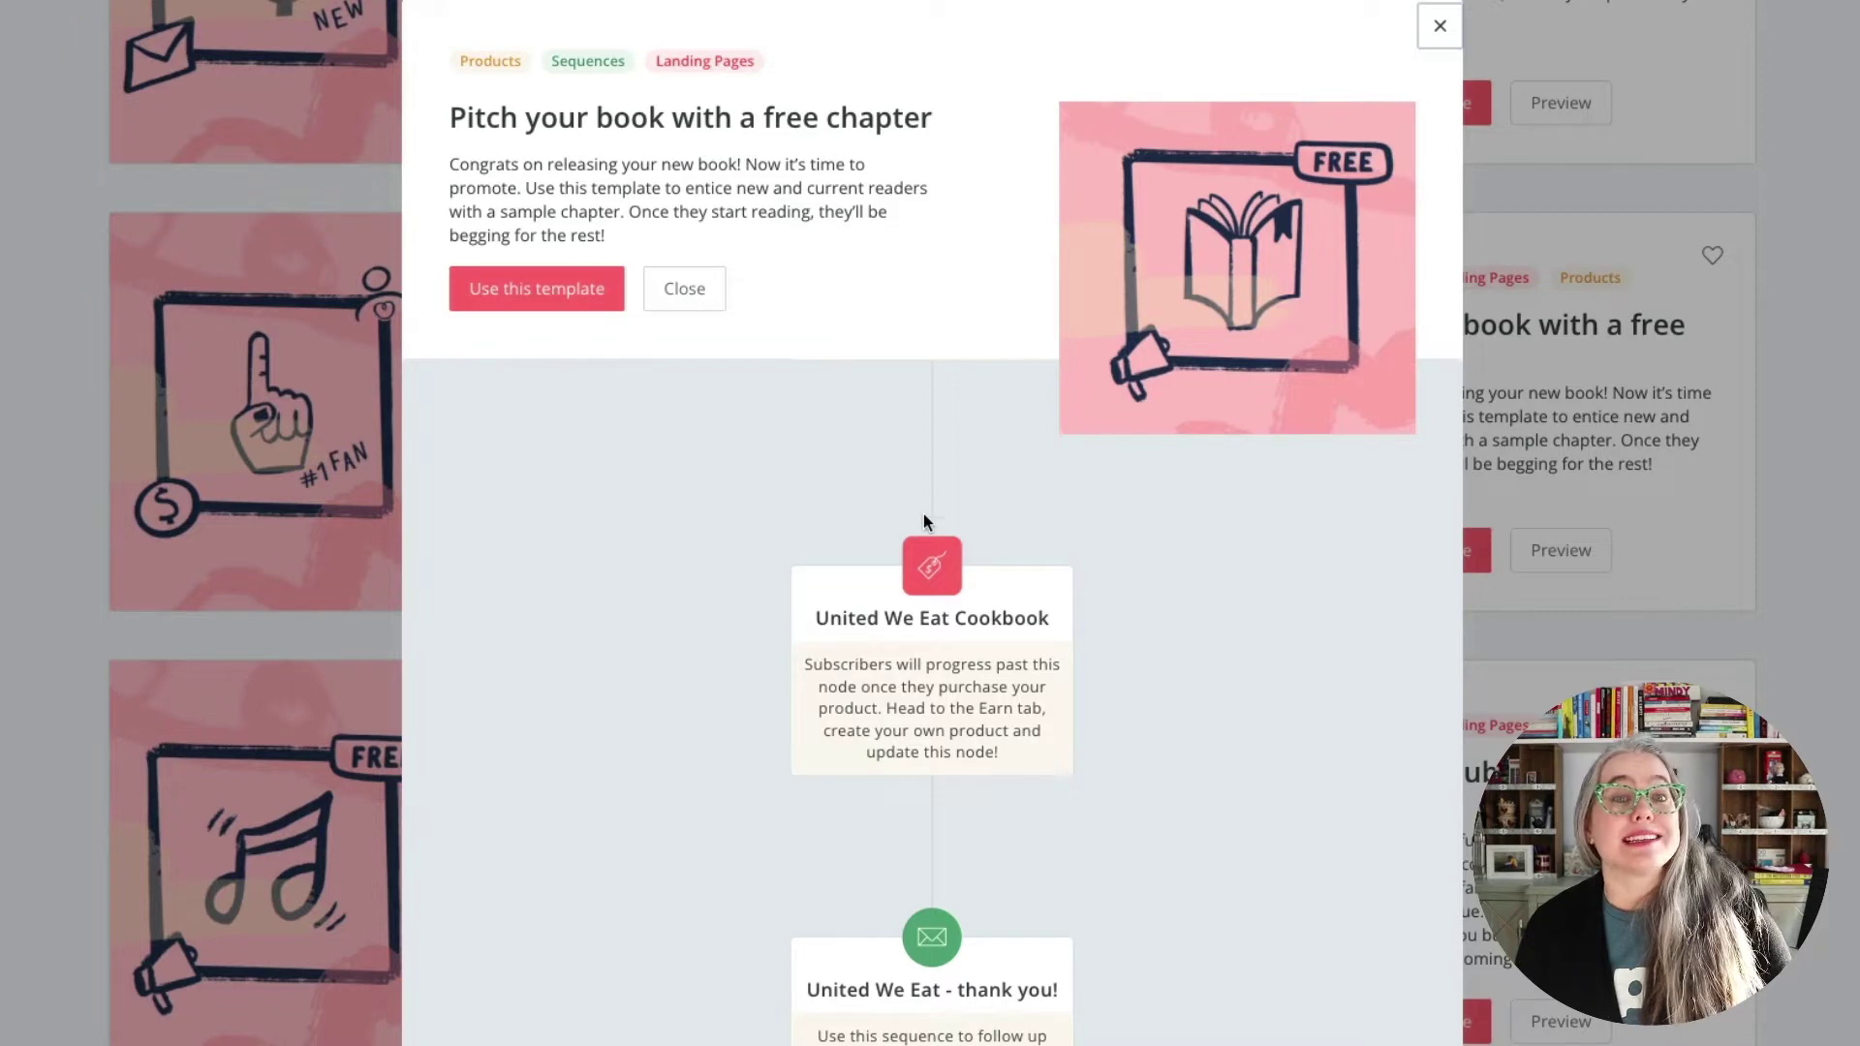
pyautogui.scroll(-1, 890, 684)
pyautogui.scroll(-4, 890, 685)
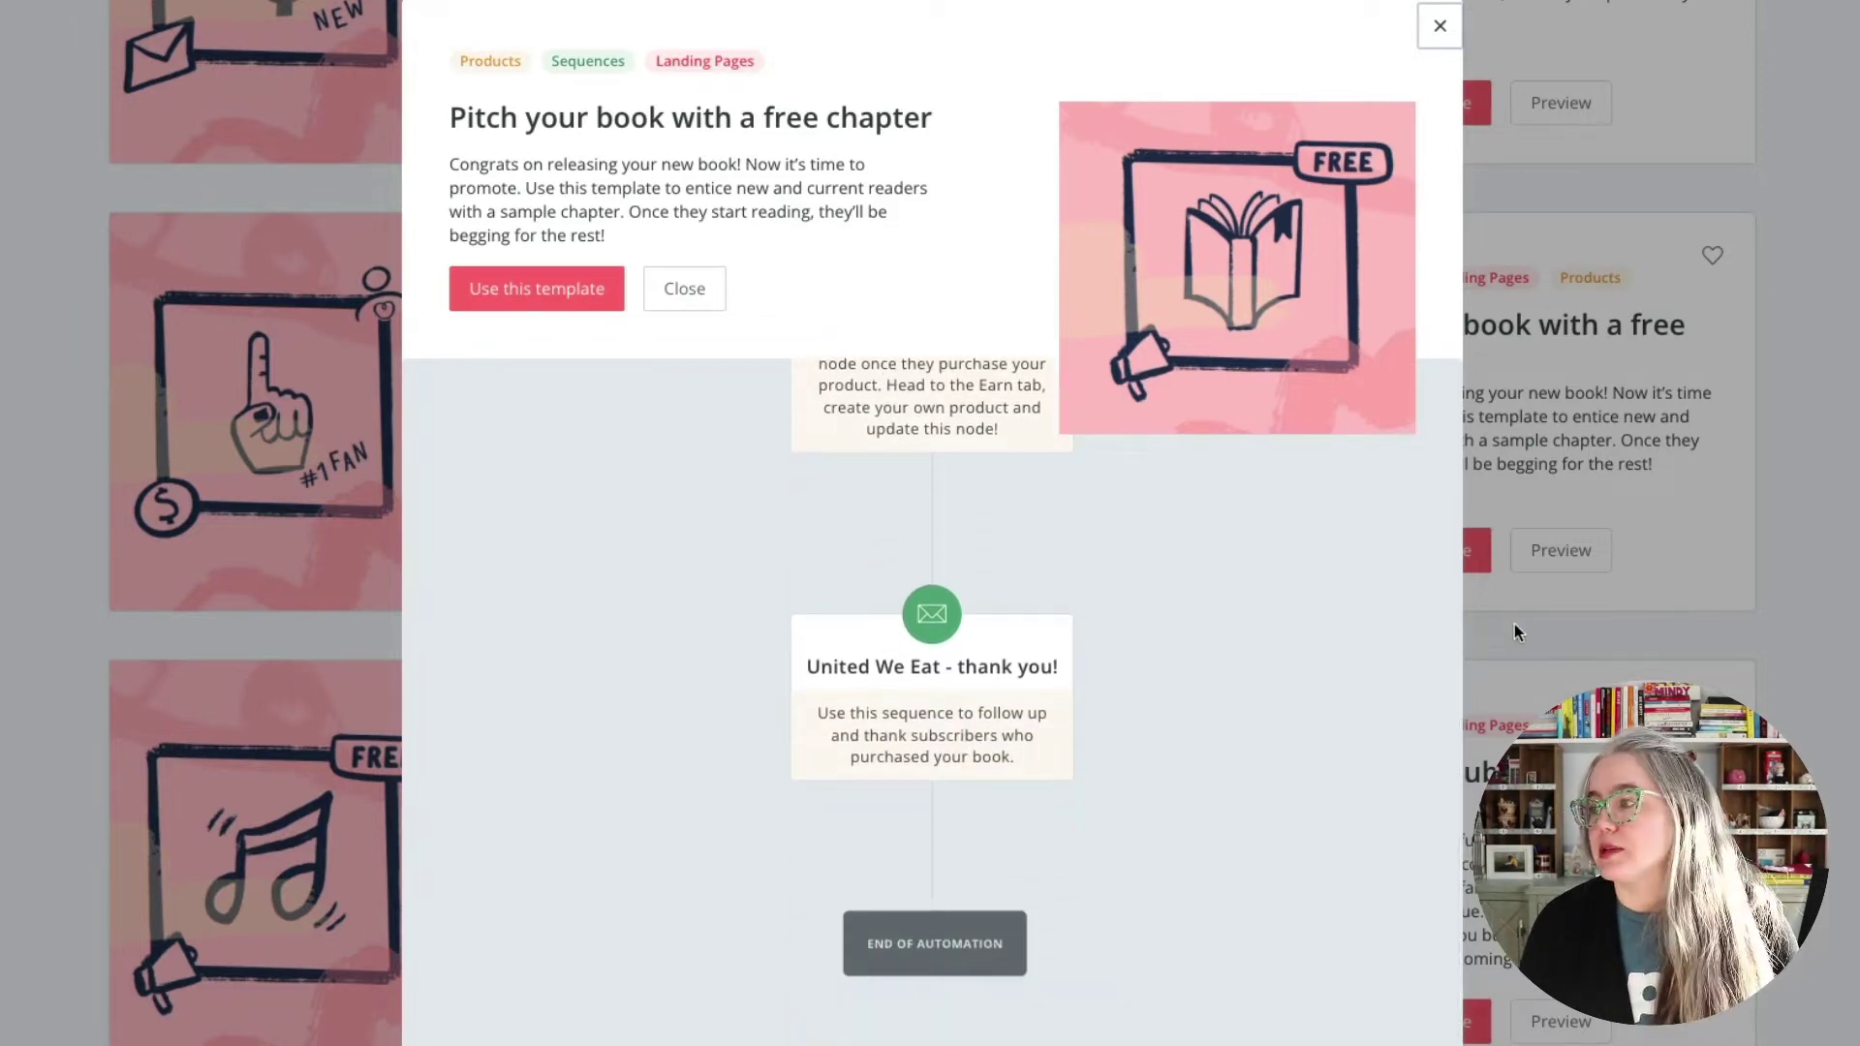
pyautogui.click(1562, 631)
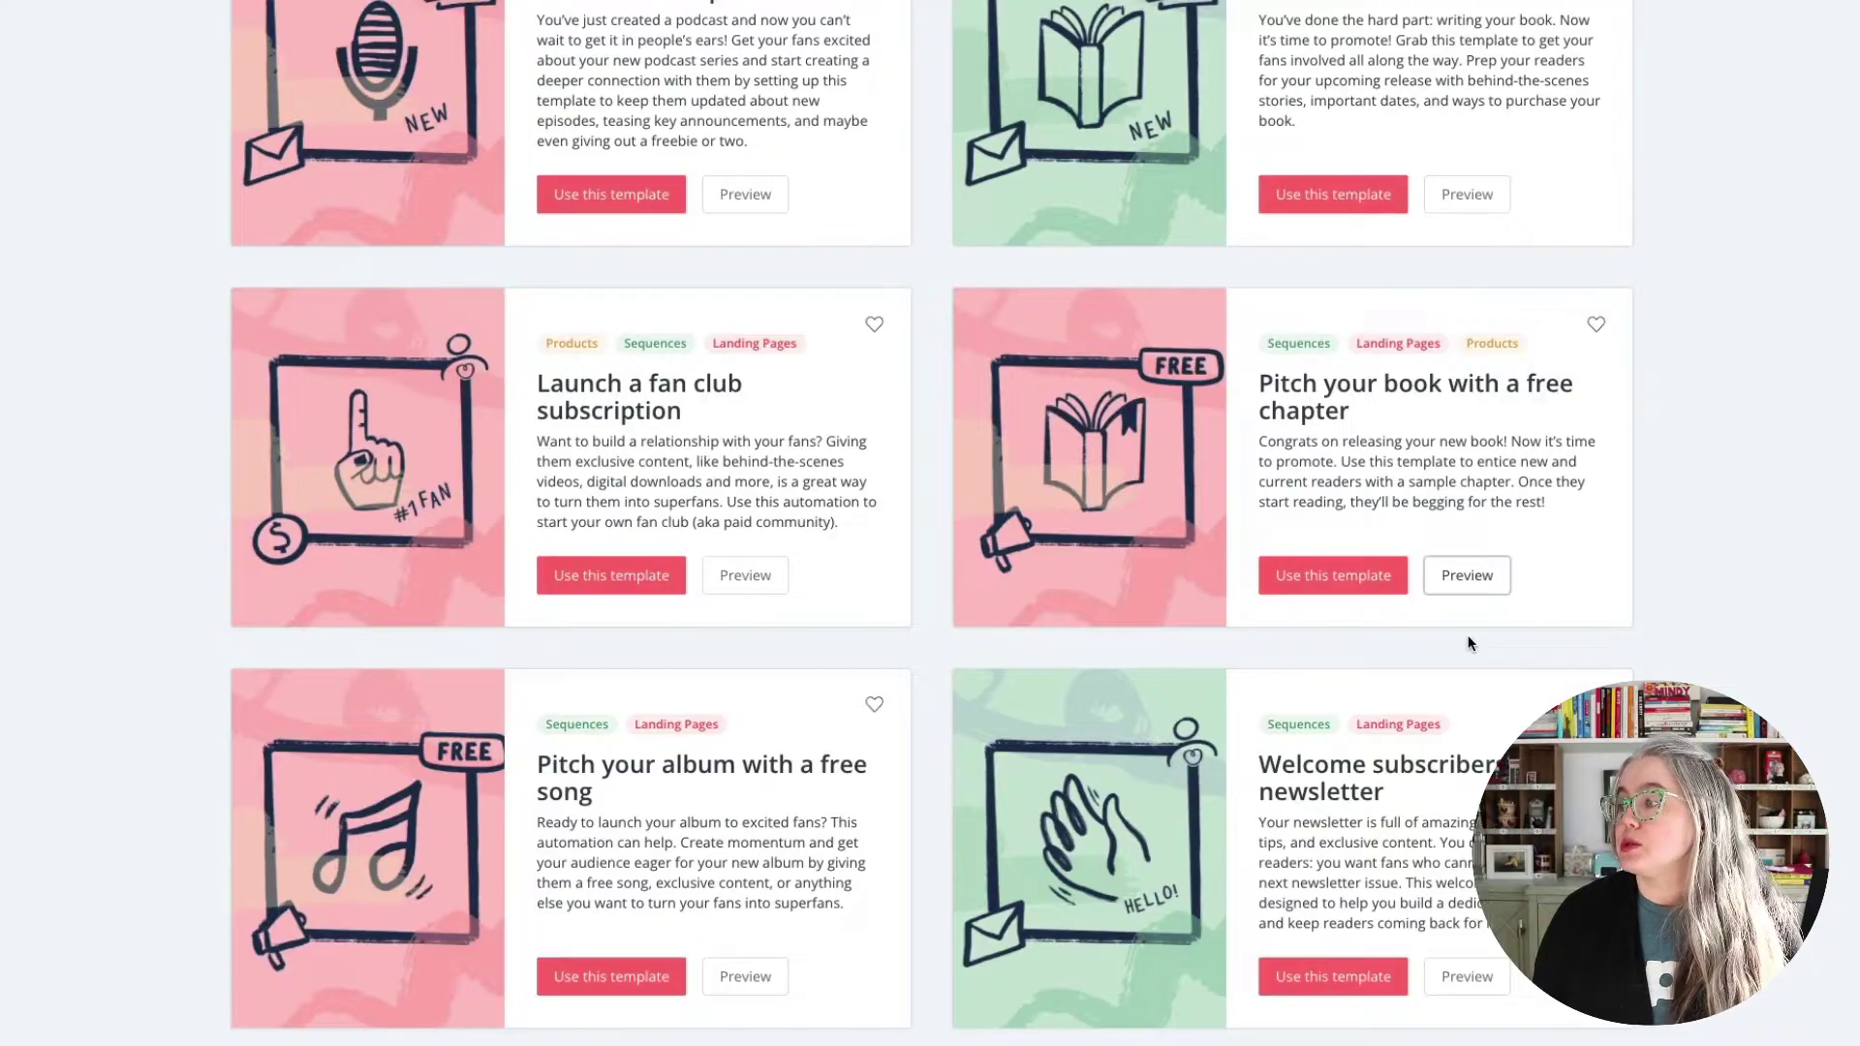
# Find 'Run a paid newsletter' and copy it into a new Music Newsletter automation.
pyautogui.scroll(-5, 1468, 644)
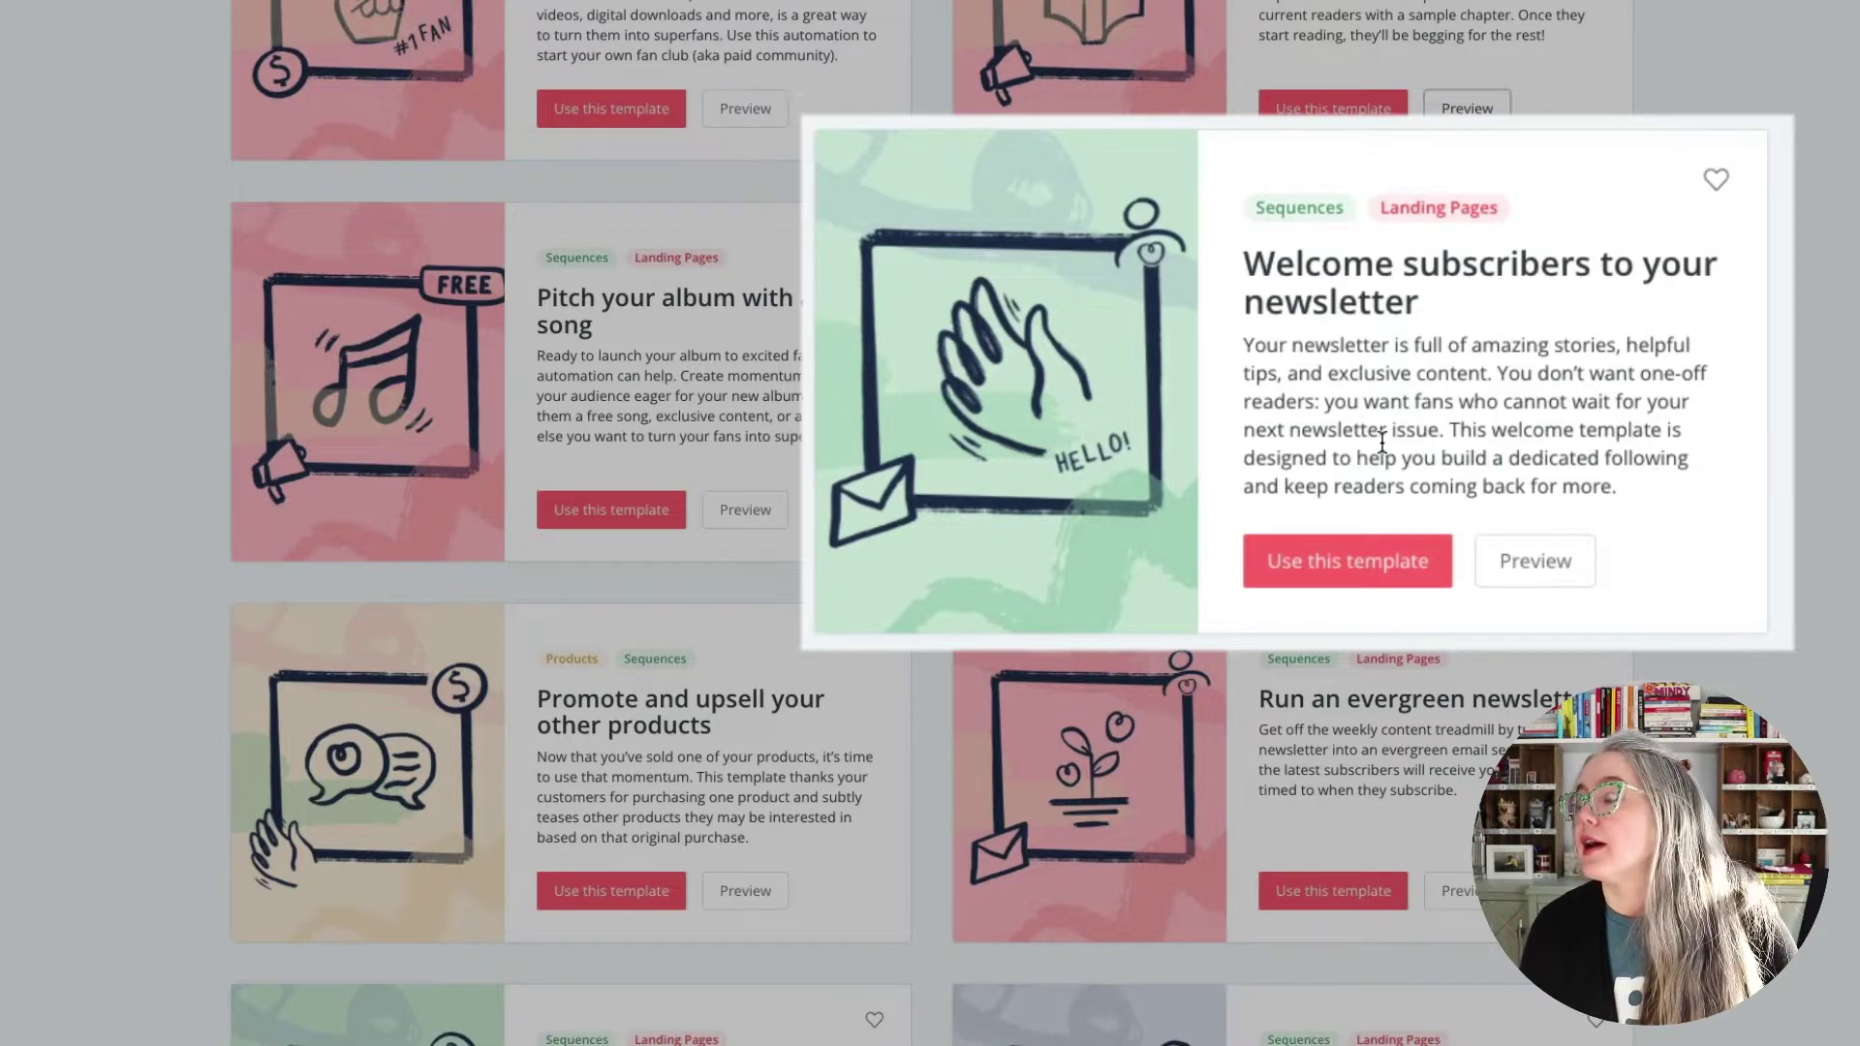
pyautogui.scroll(-3, 1425, 443)
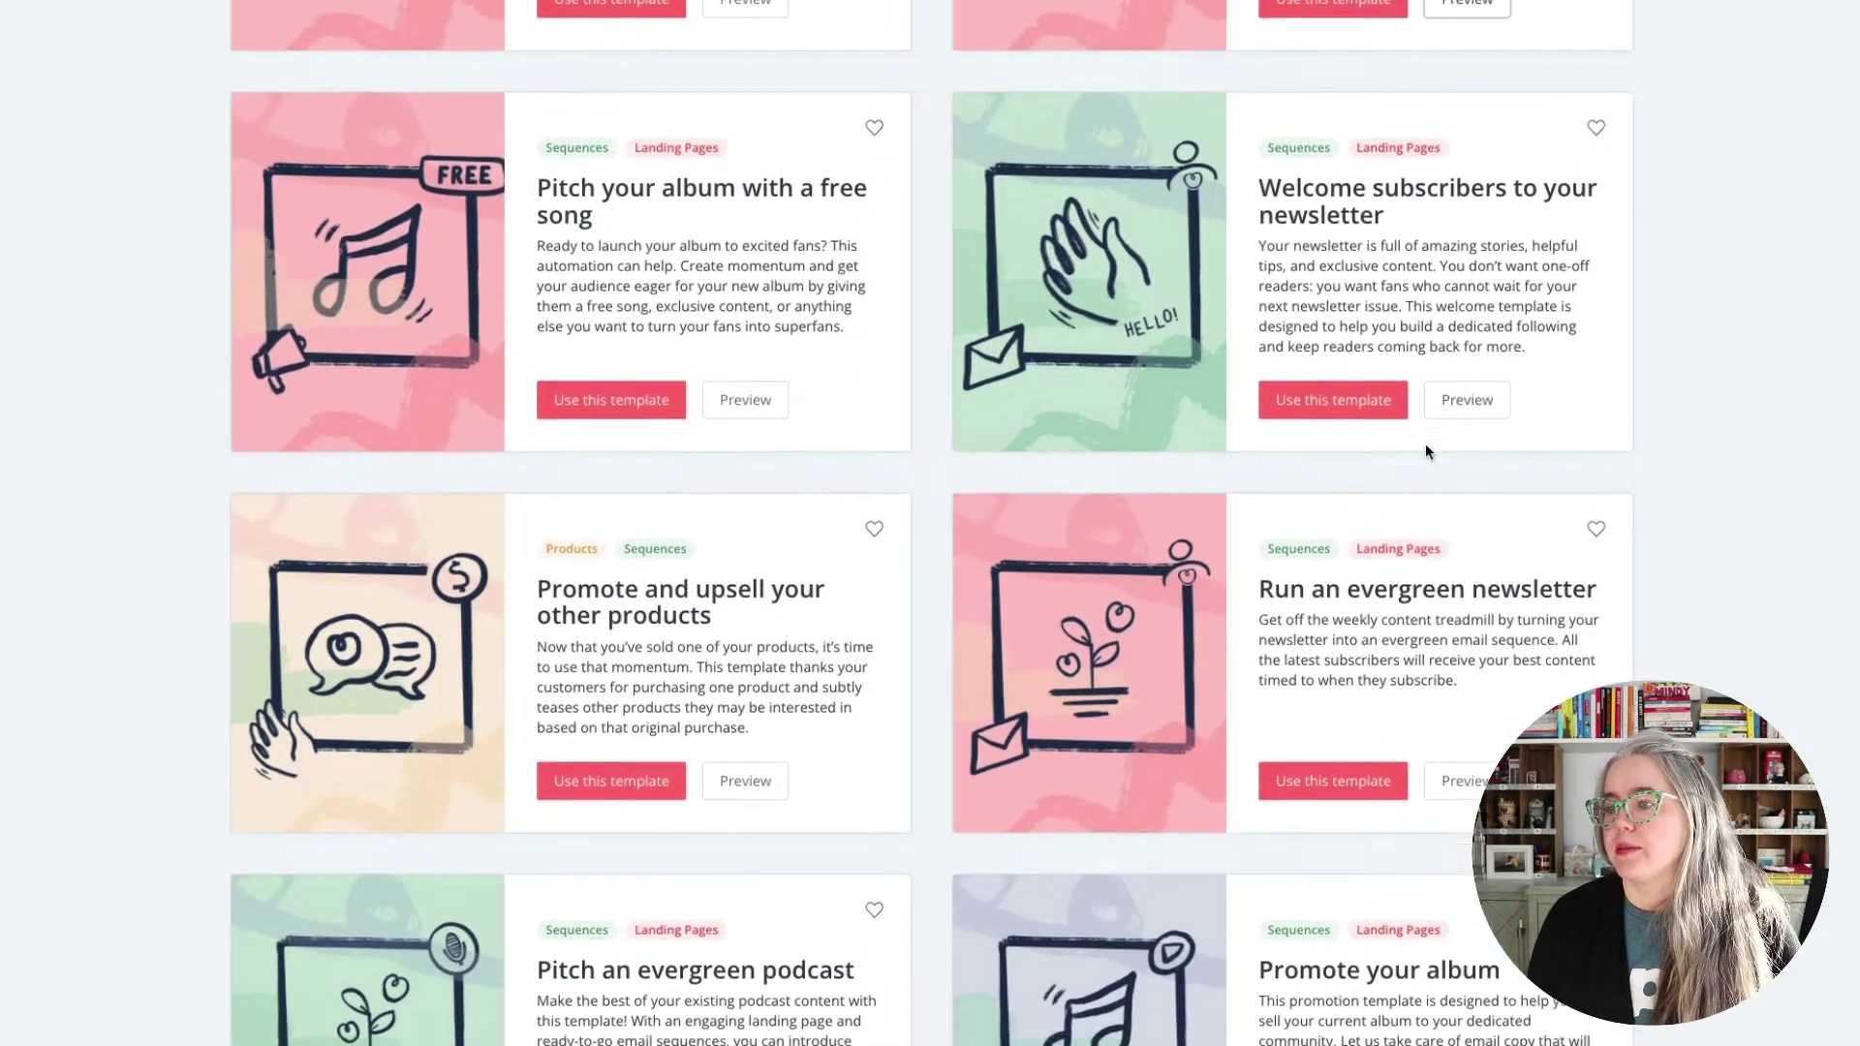
pyautogui.scroll(15, 938, 531)
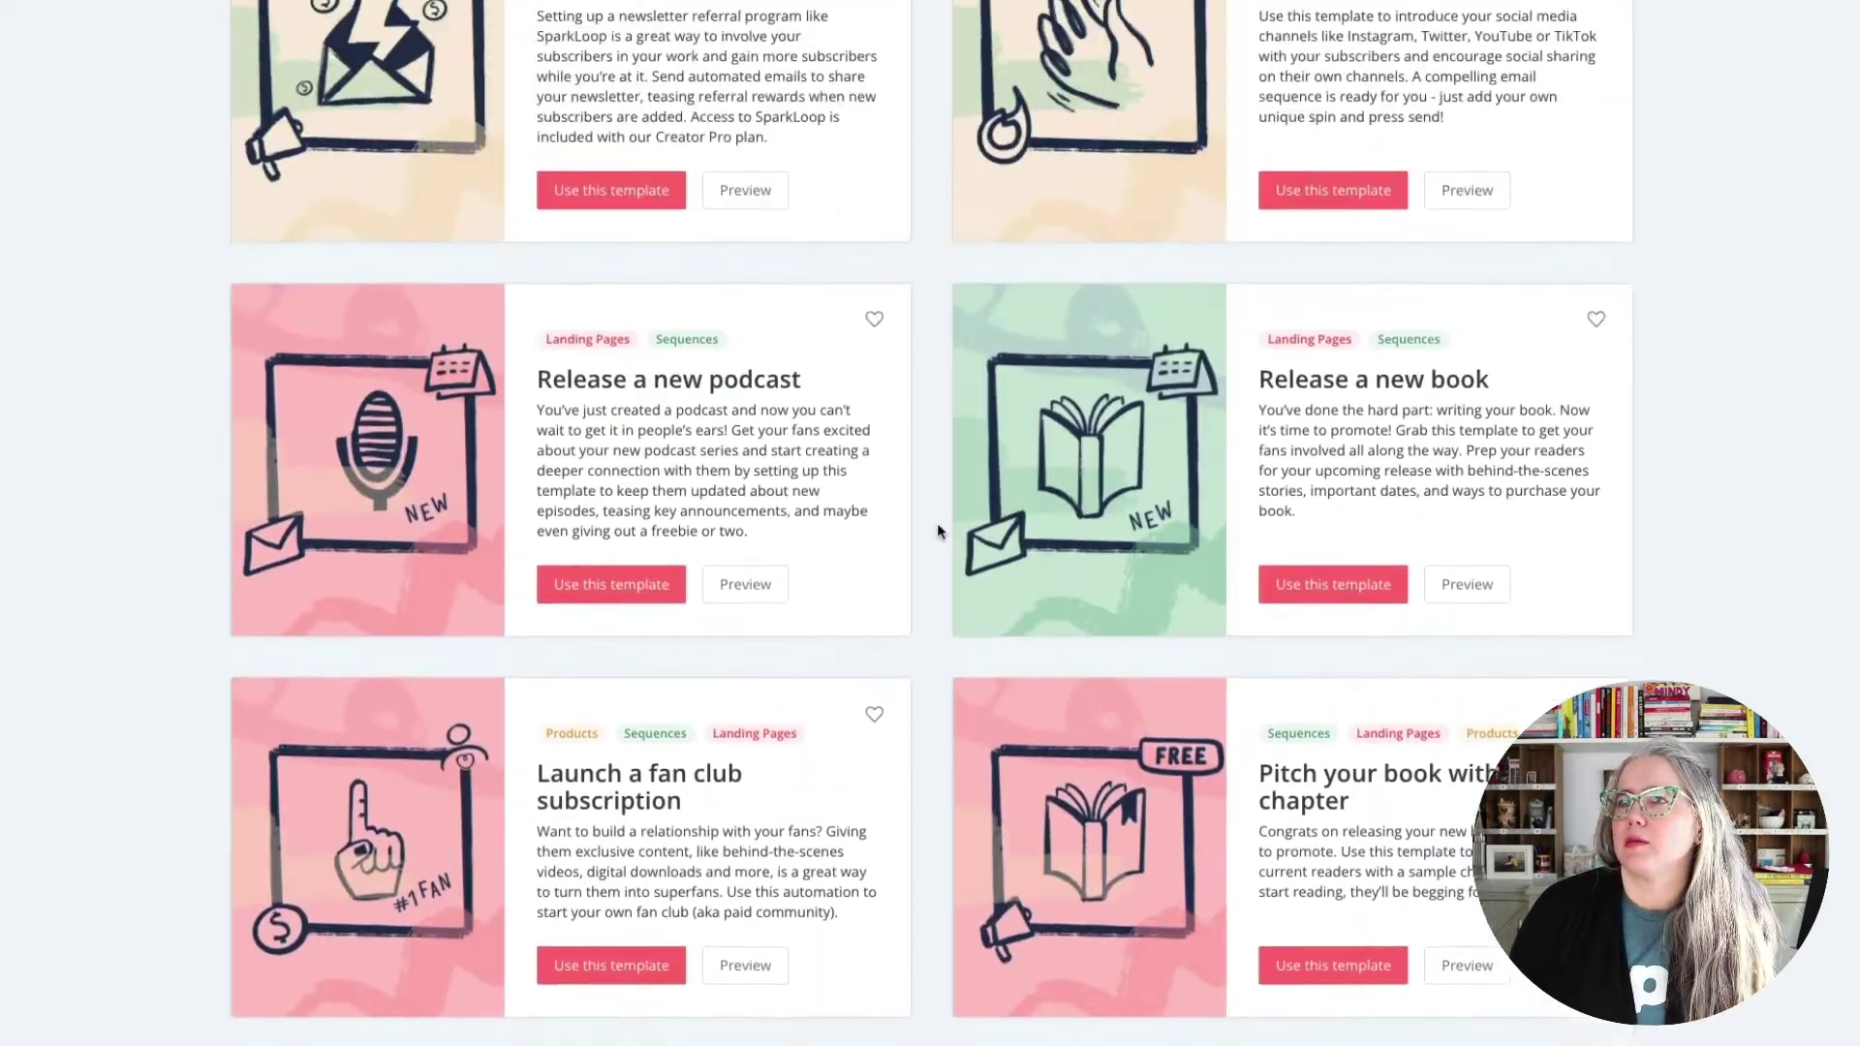
pyautogui.scroll(1, 938, 531)
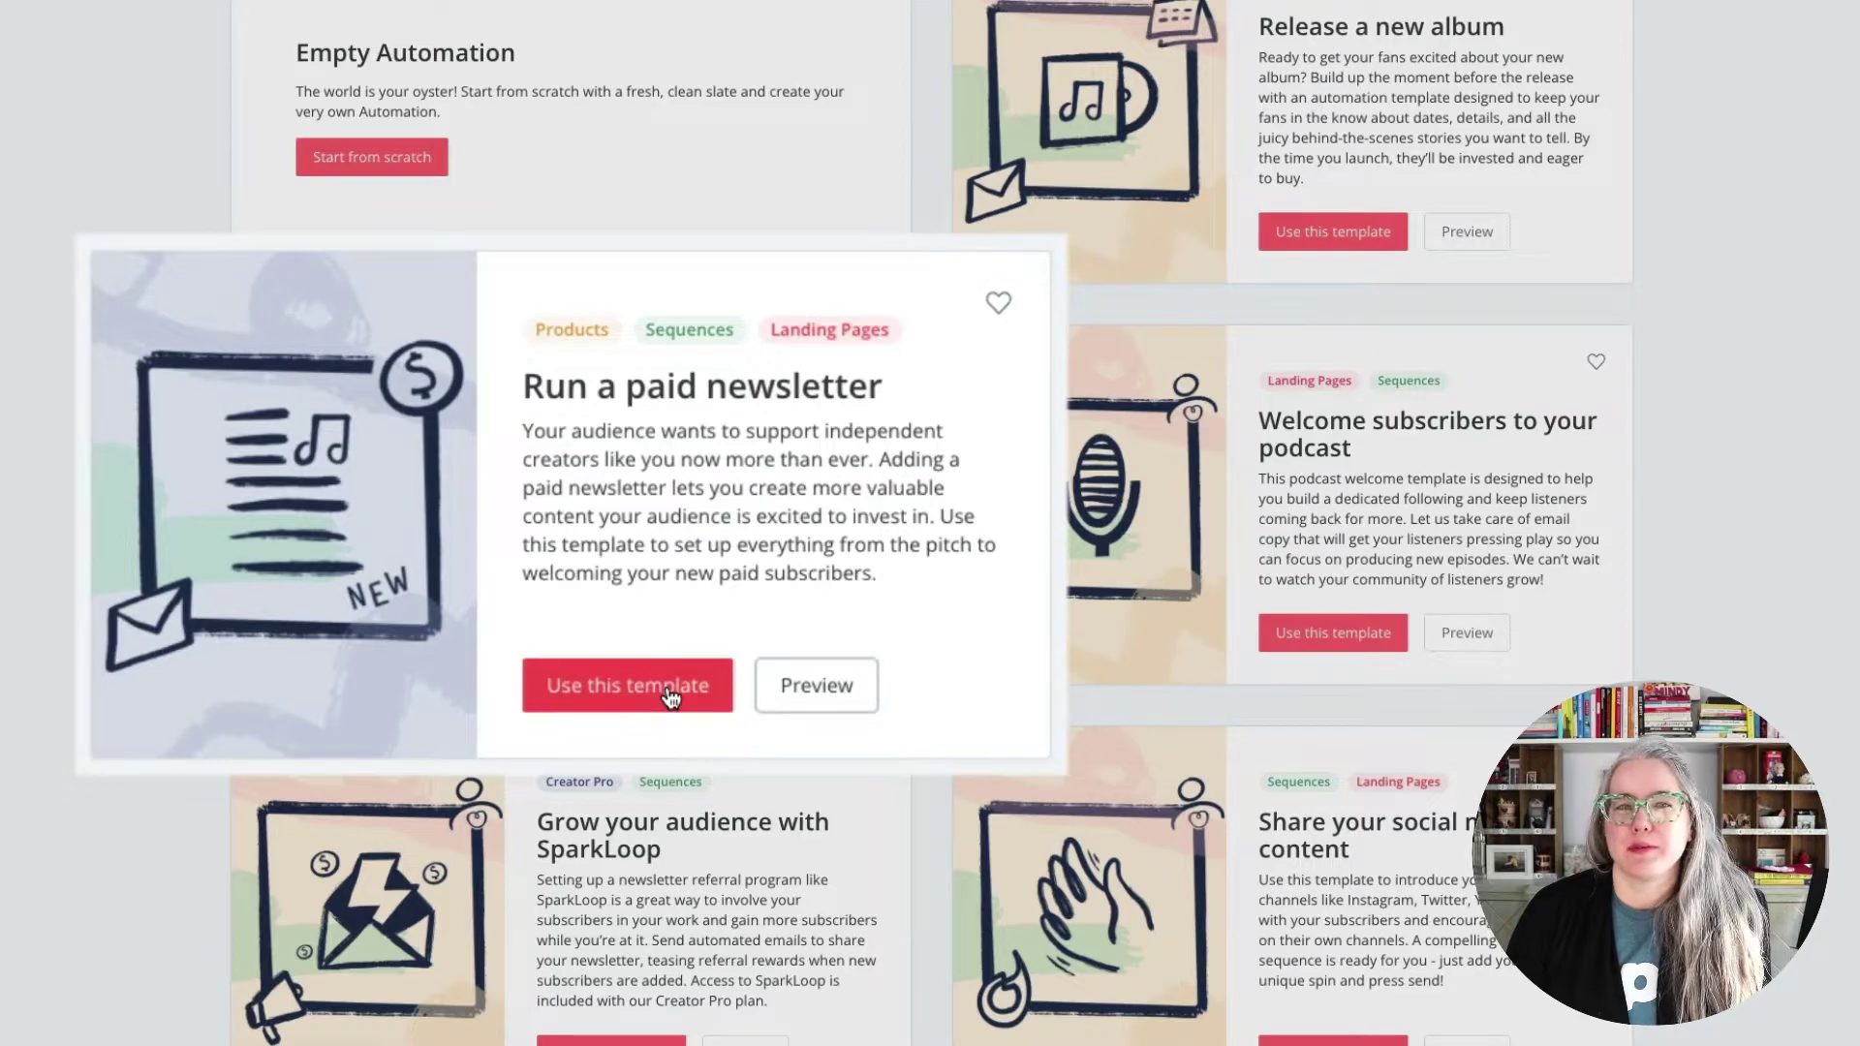
pyautogui.click(670, 695)
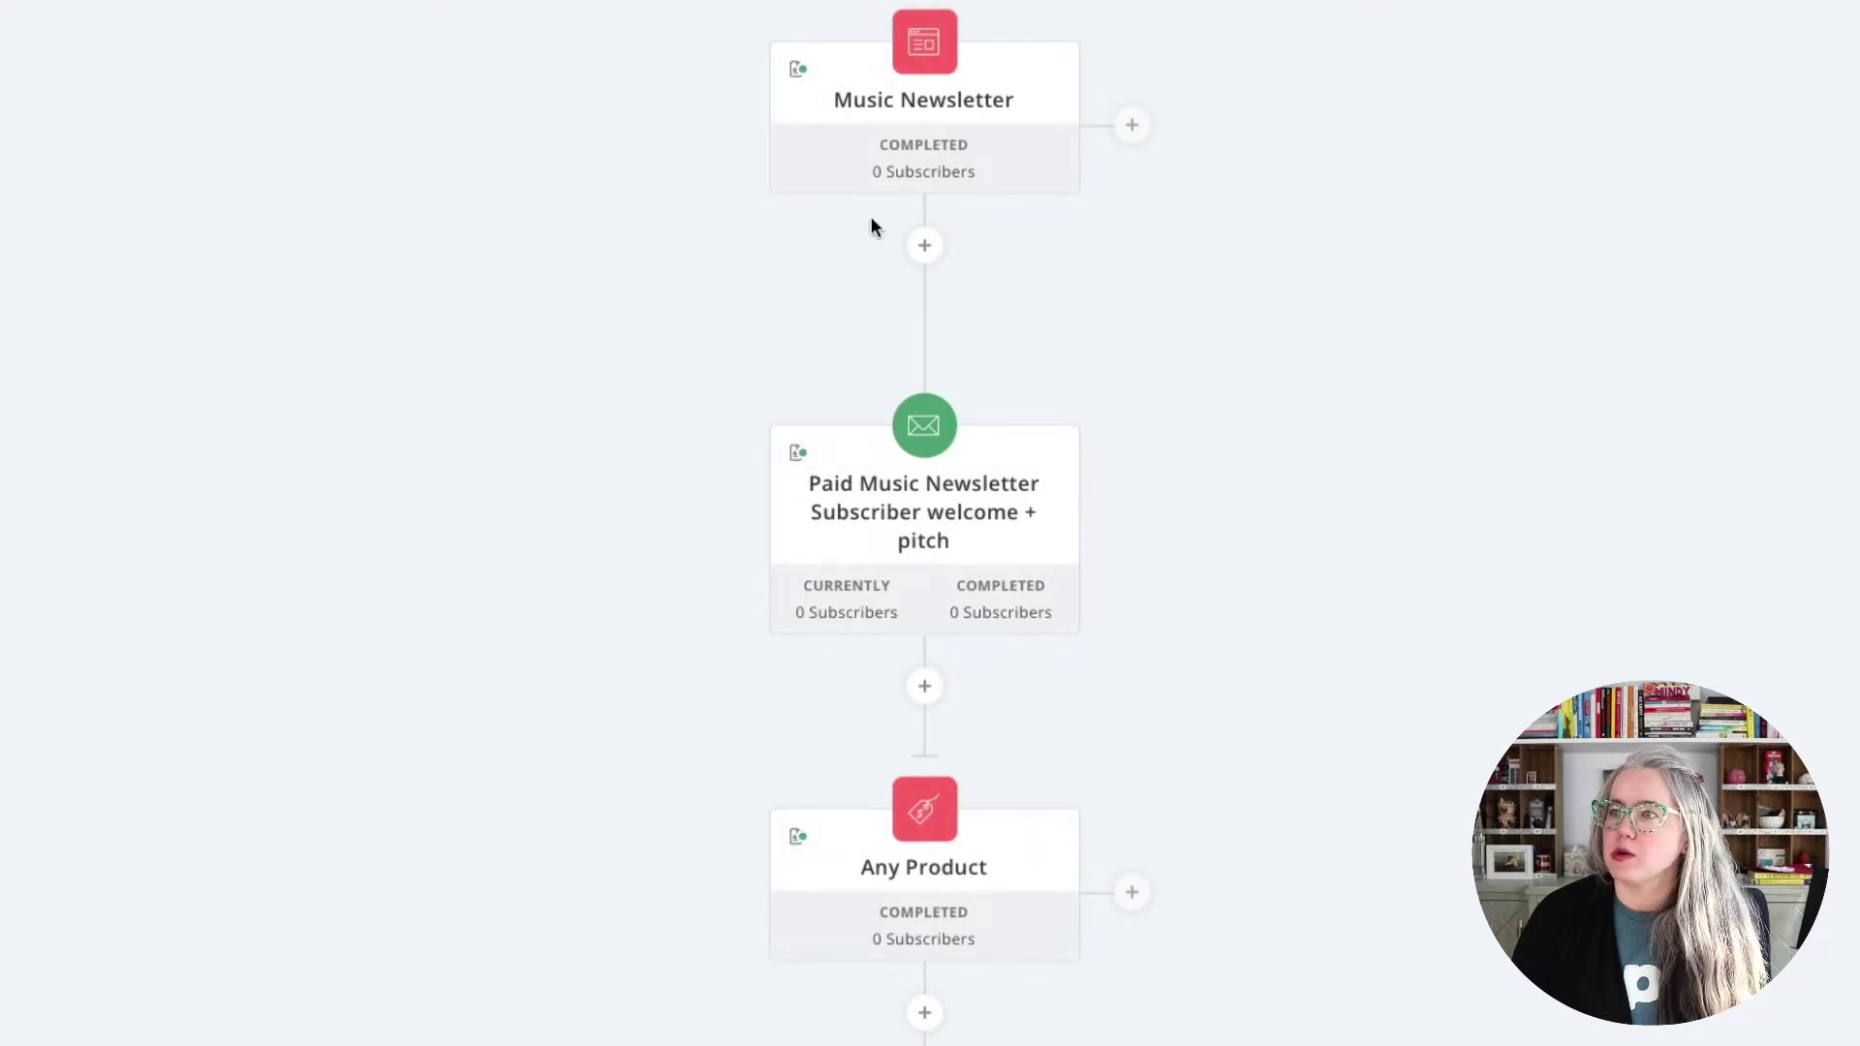
# Check the Music Newsletter step's notes, then edit its 'Say hello to Adieu!' landing page.
pyautogui.click(804, 78)
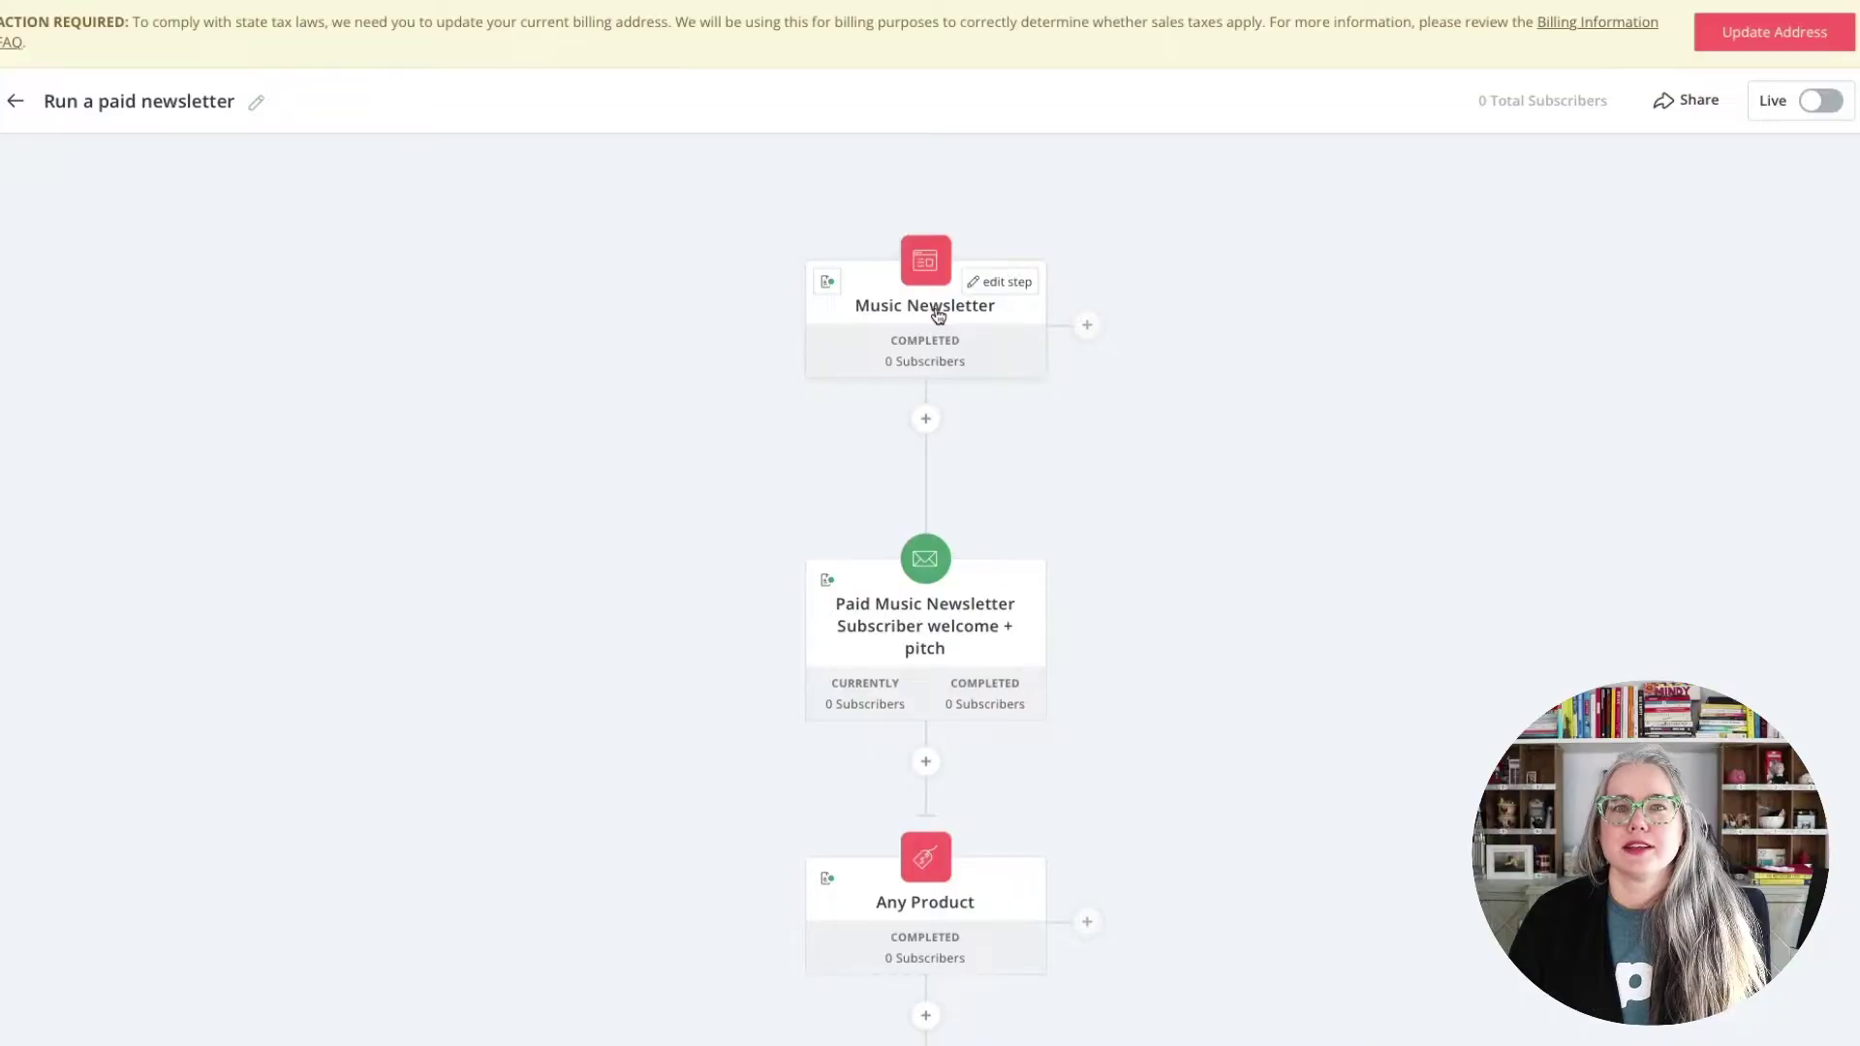
pyautogui.click(939, 317)
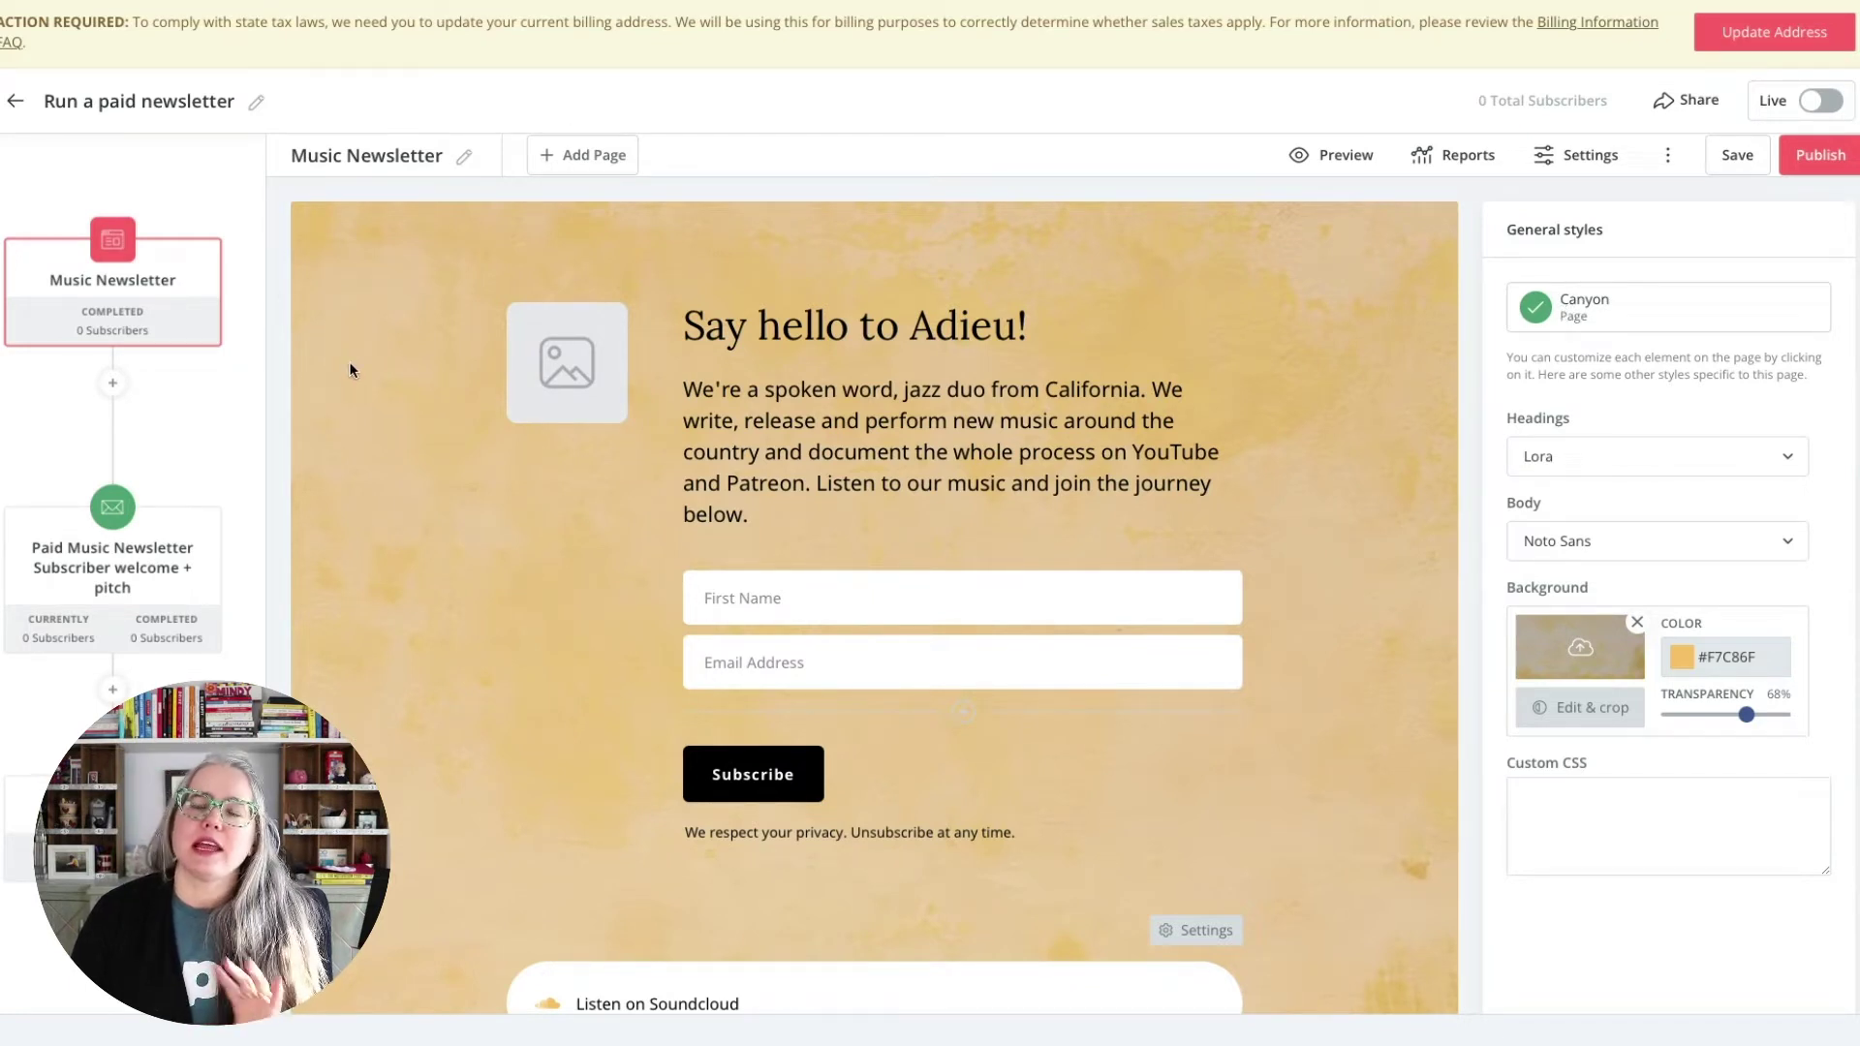
# Exit the landing page editor back to the Run a paid newsletter workflow canvas.
pyautogui.click(241, 205)
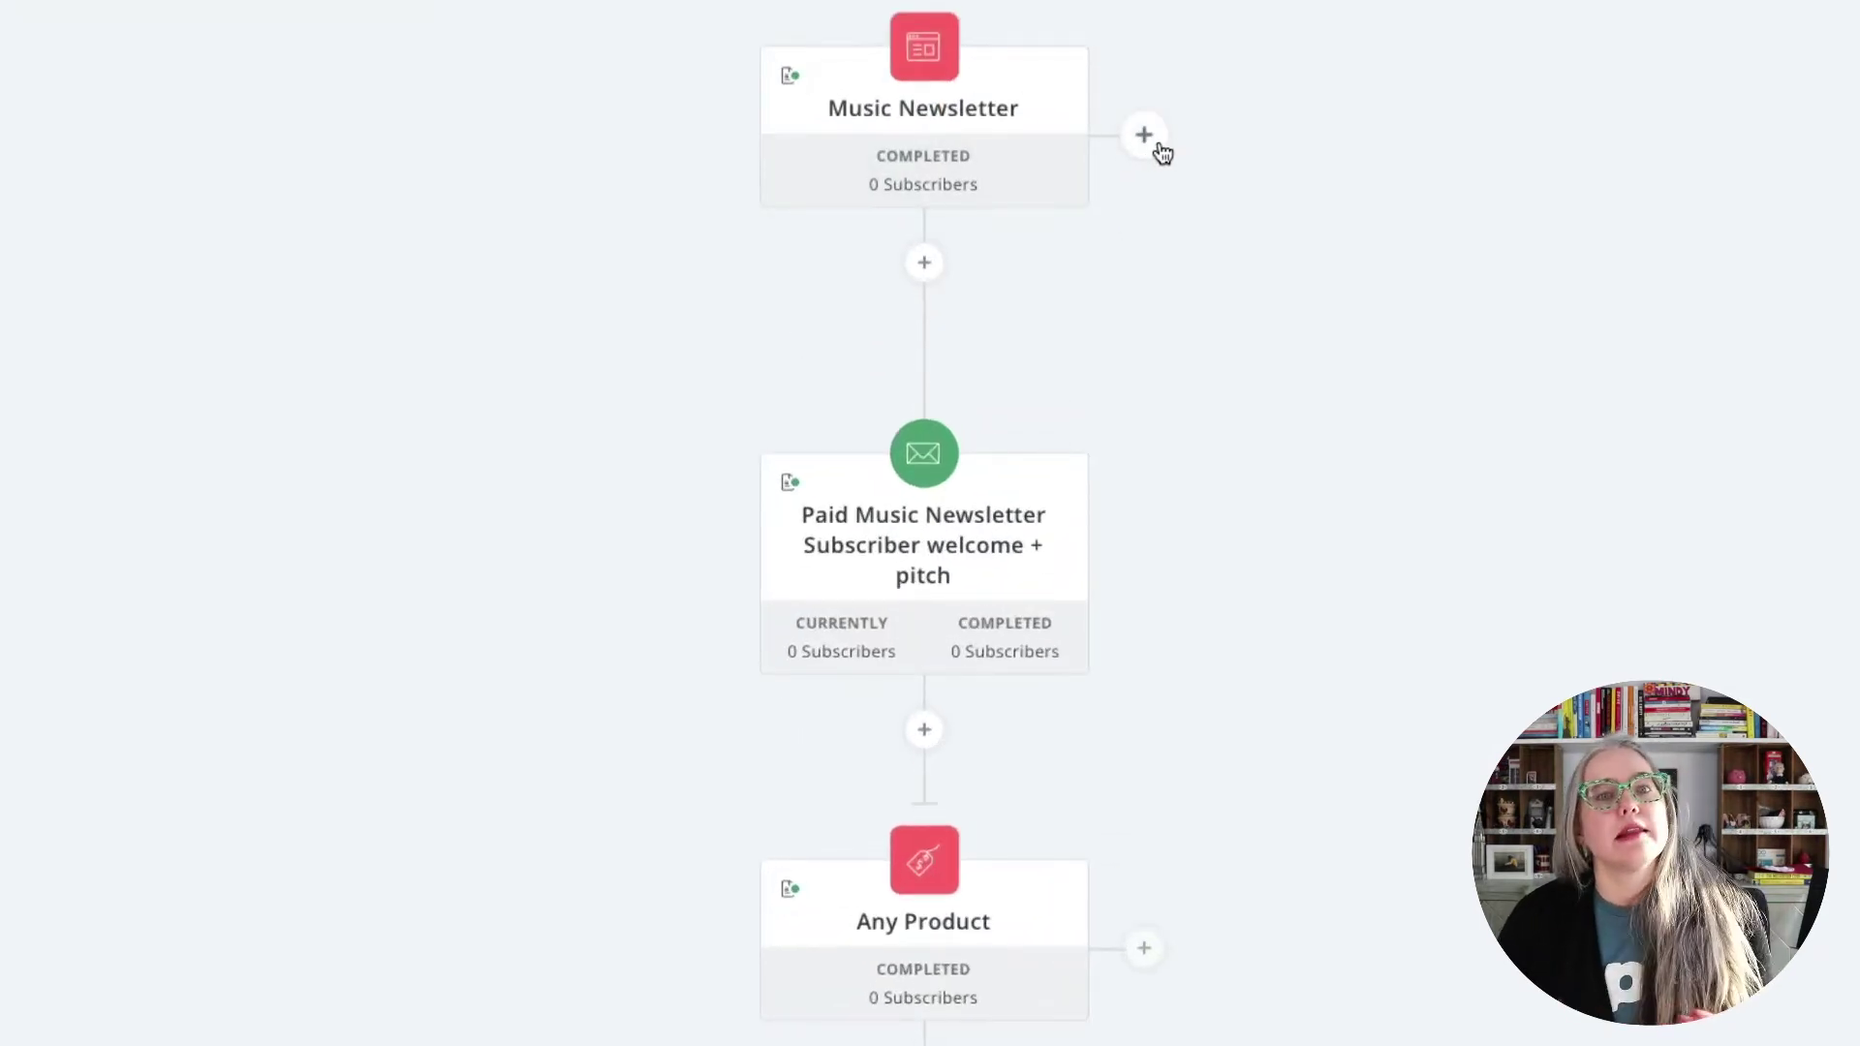
# Glance at the add-starting-event options, then open the Paid Music Newsletter Subscriber welcome + pitch sequence.
pyautogui.click(1158, 146)
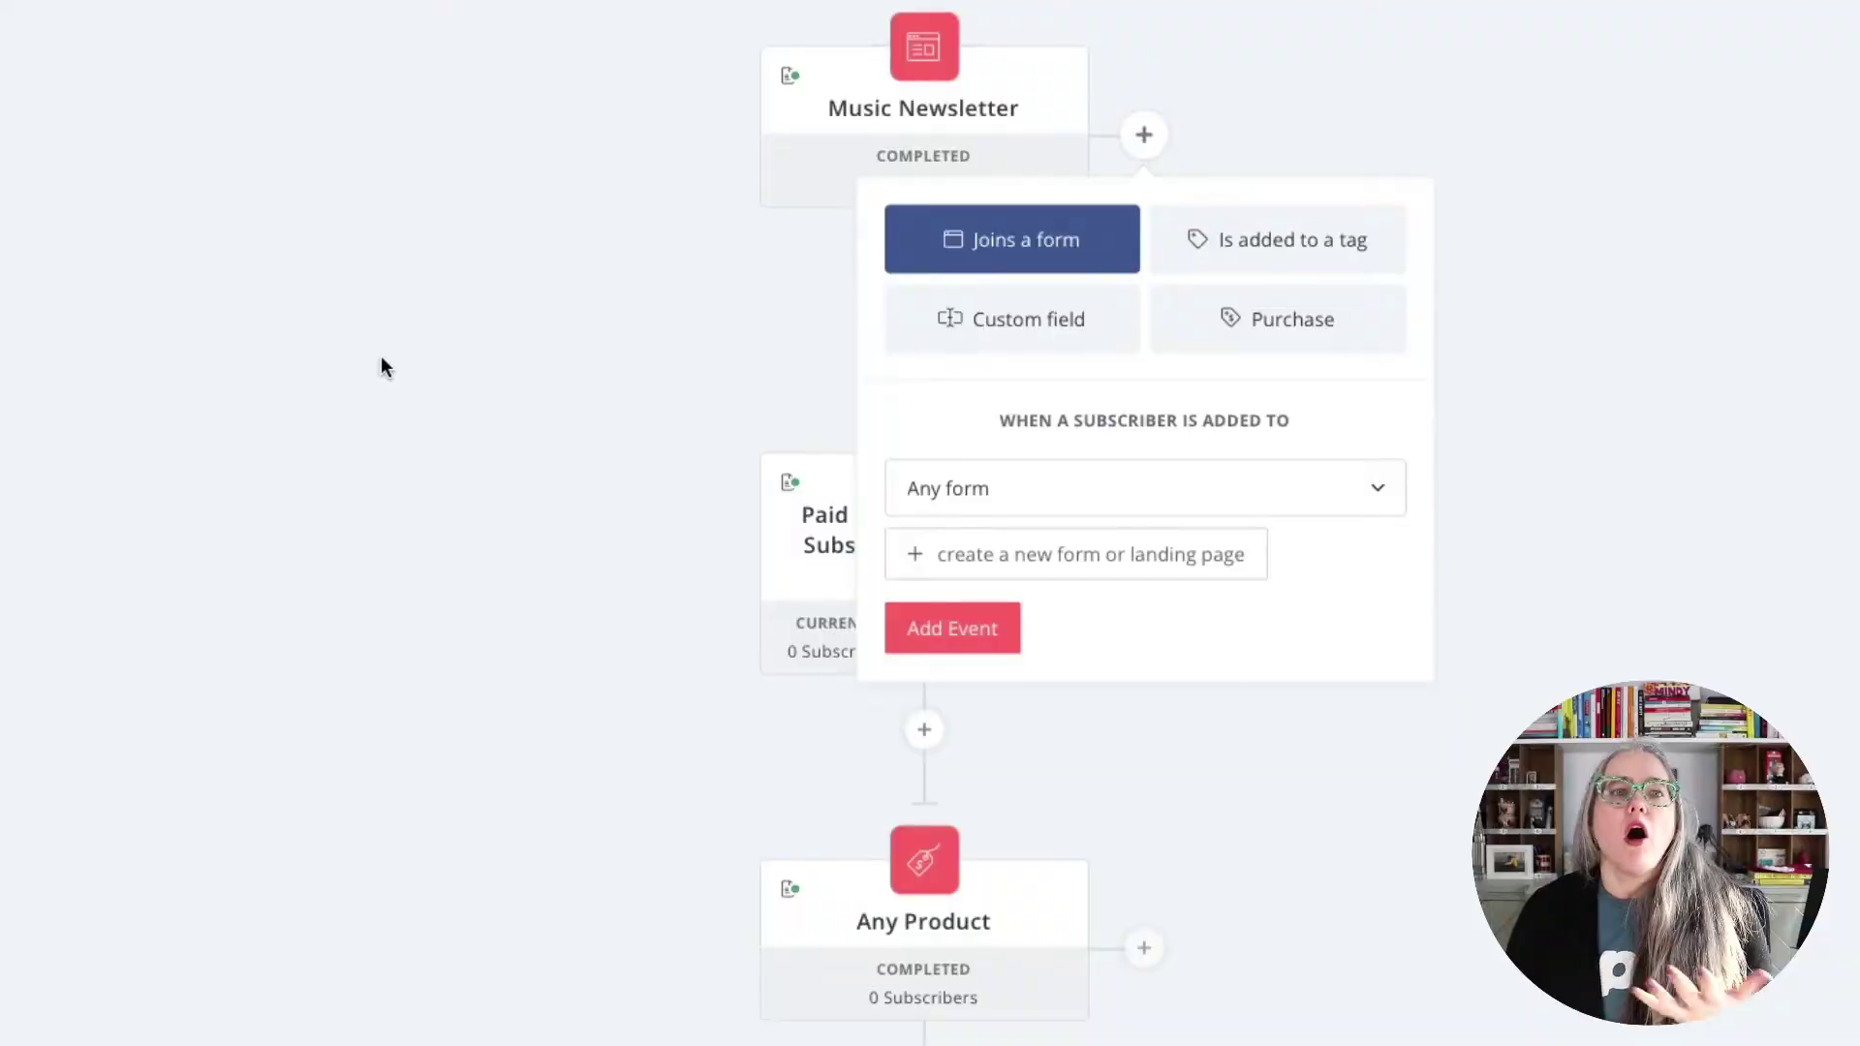
pyautogui.click(381, 357)
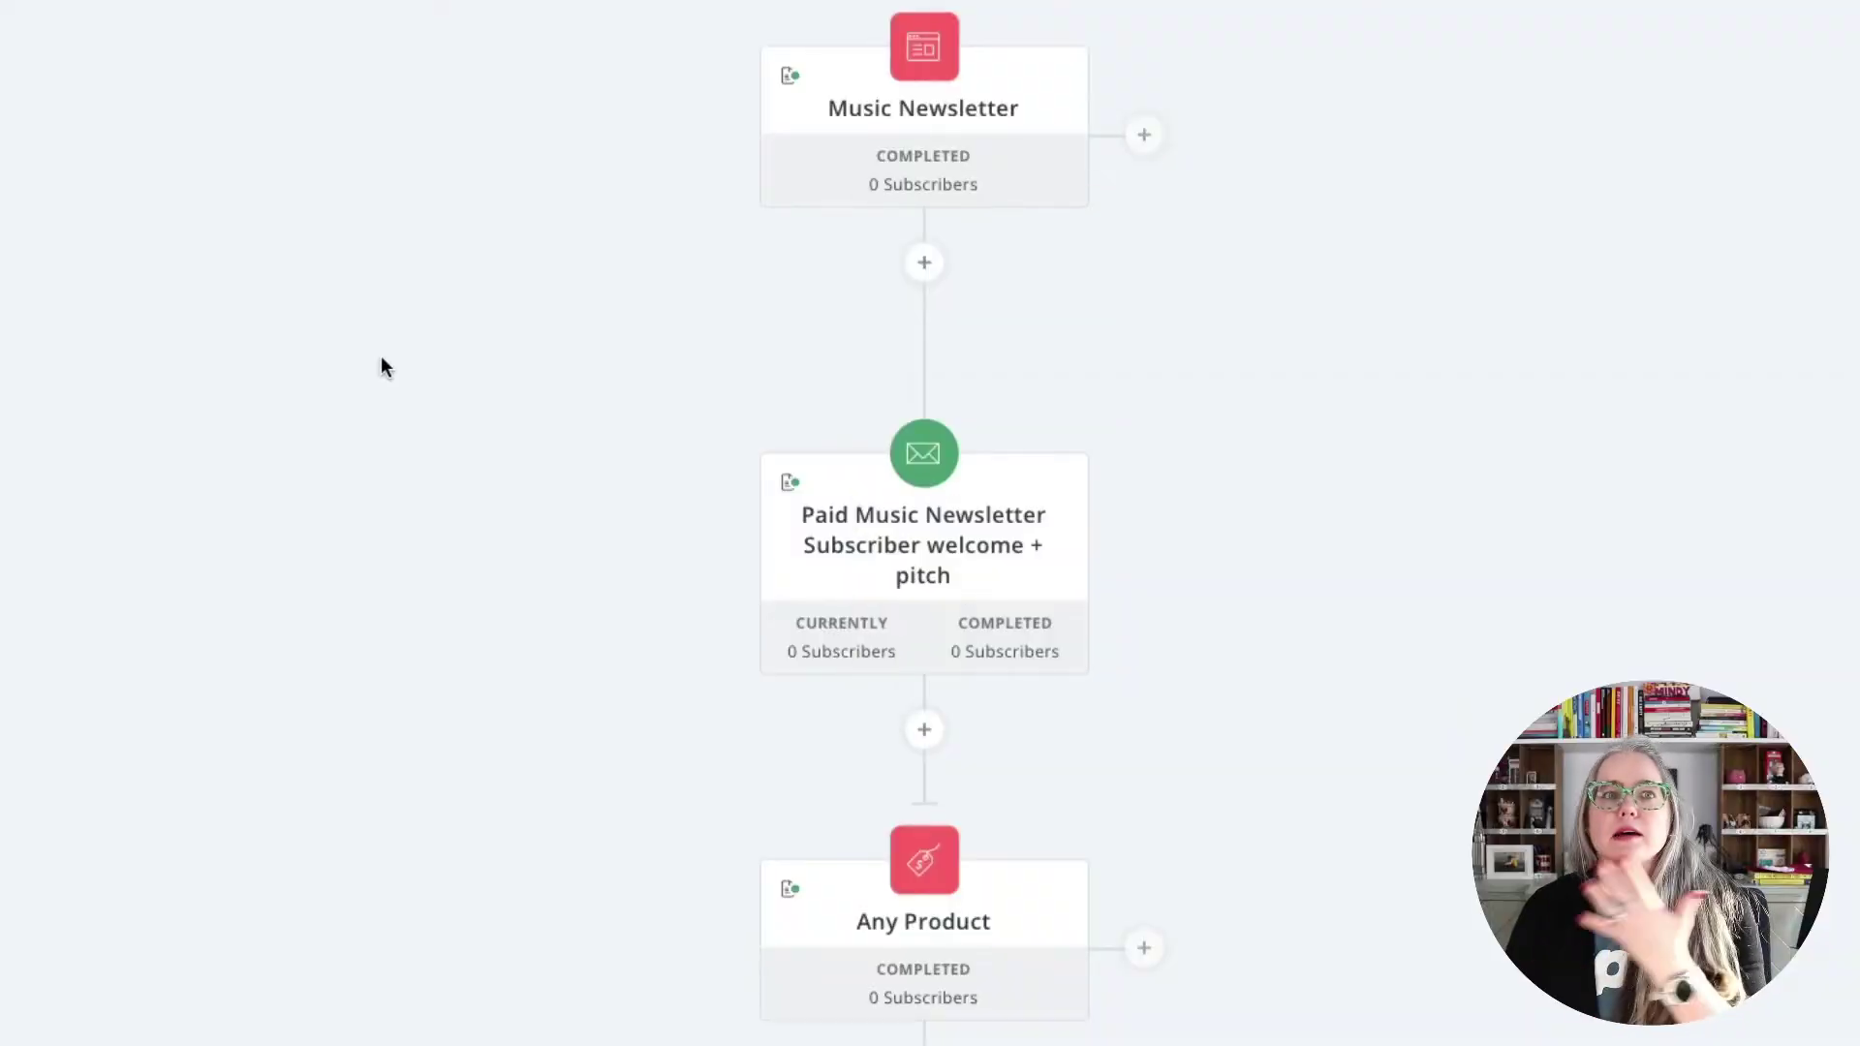
pyautogui.click(900, 544)
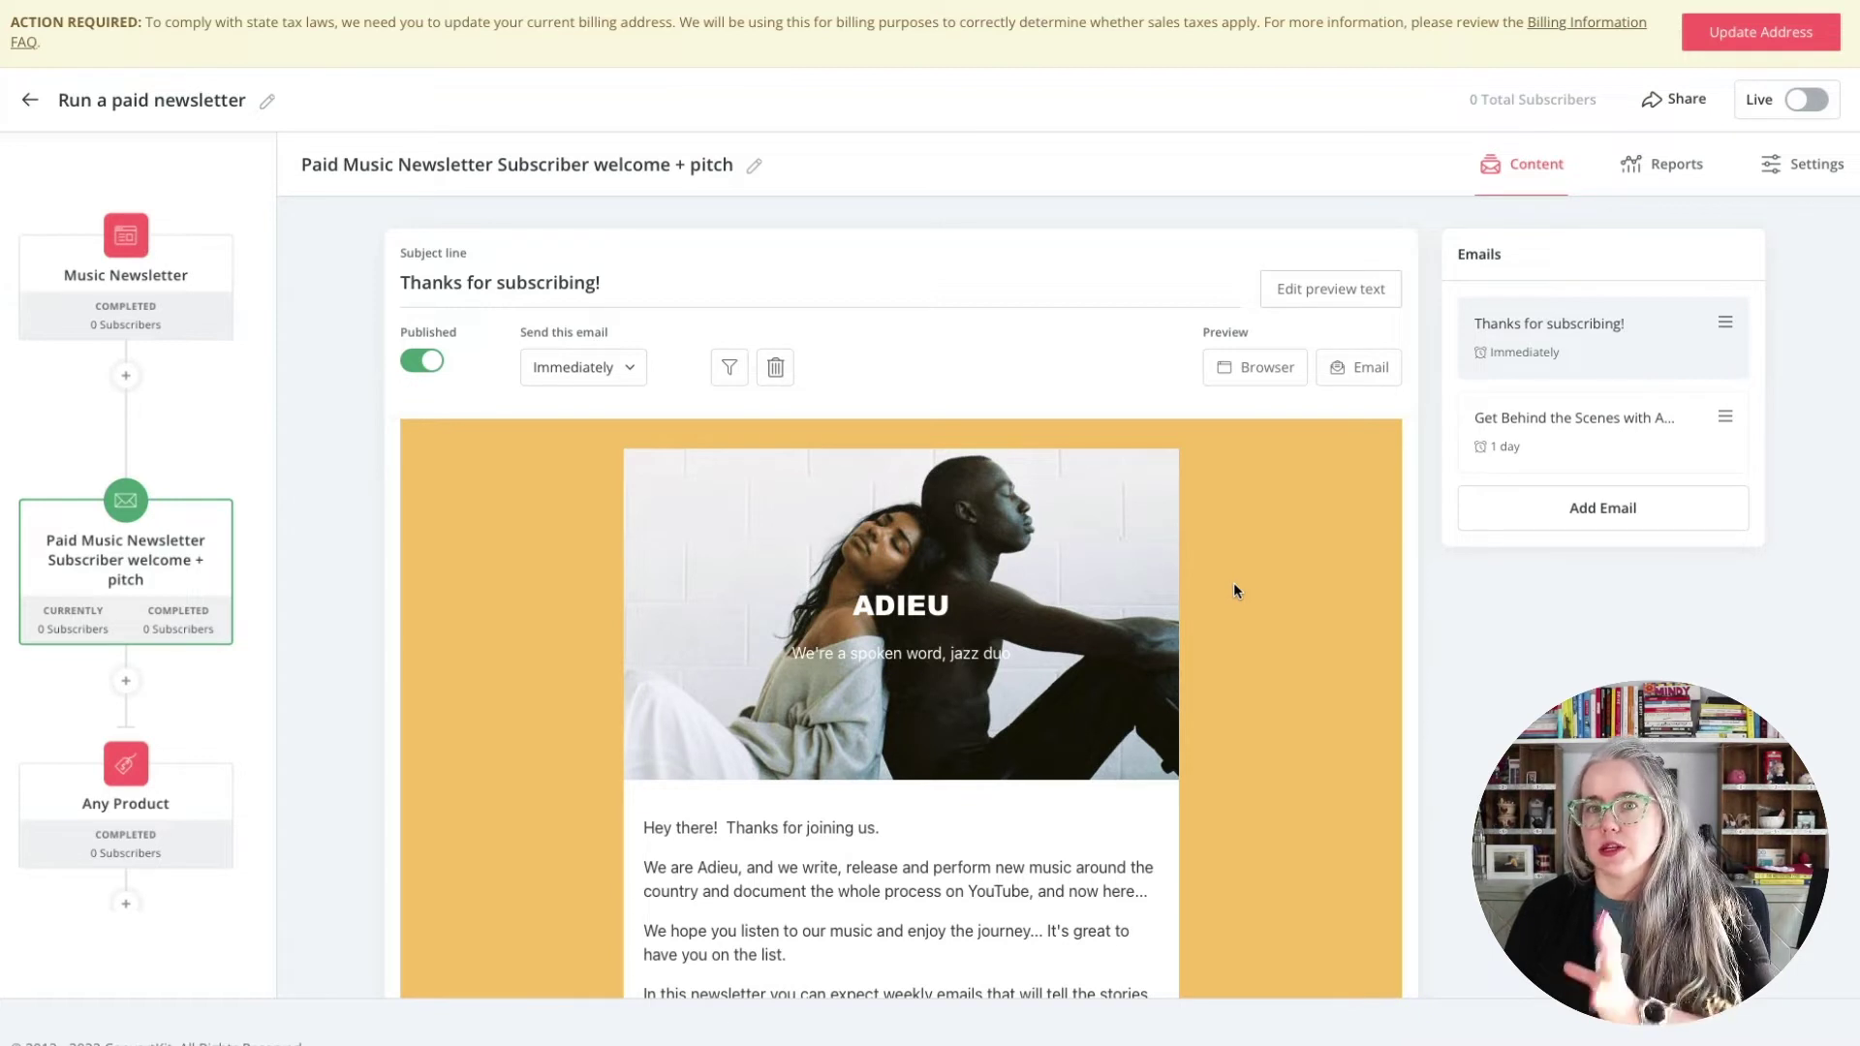
# Go back from the welcome + pitch sequence to the automation canvas.
pyautogui.click(193, 417)
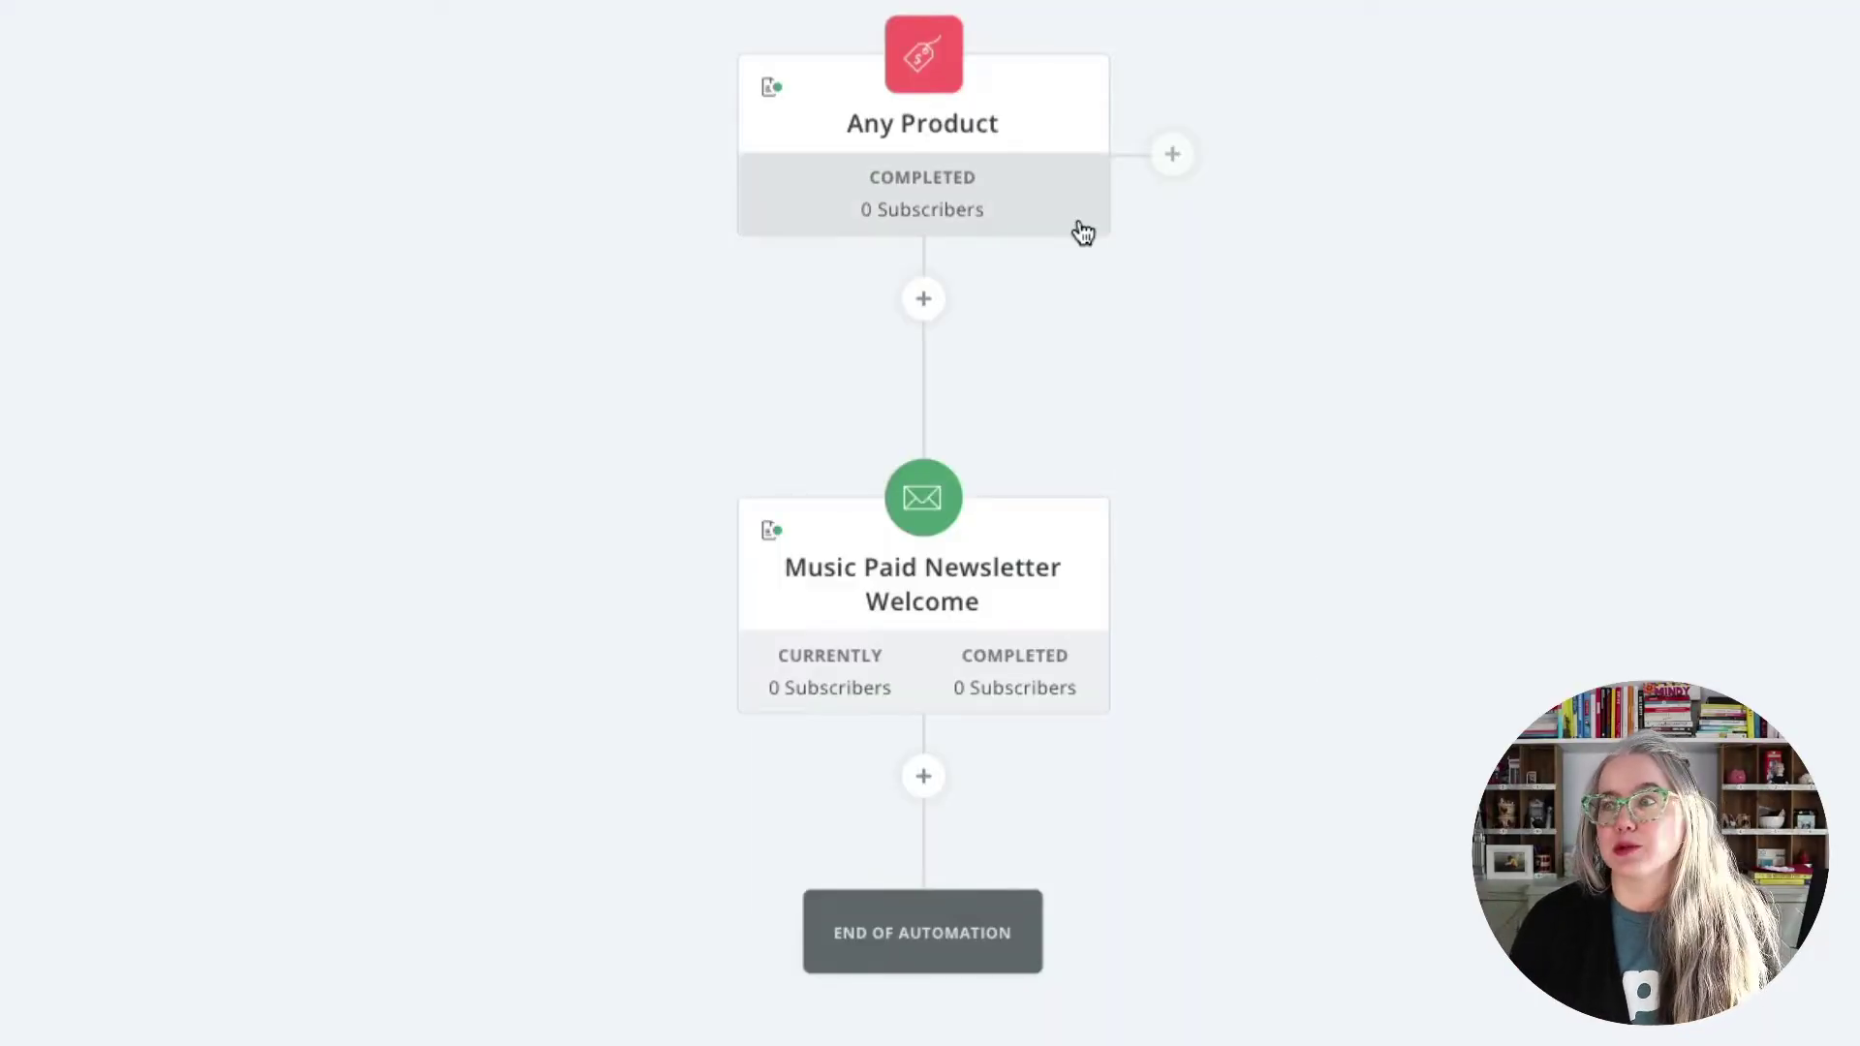
# Open the Any Product event settings: trigger on any product purchase via all integrations.
pyautogui.moveTo(838, 84)
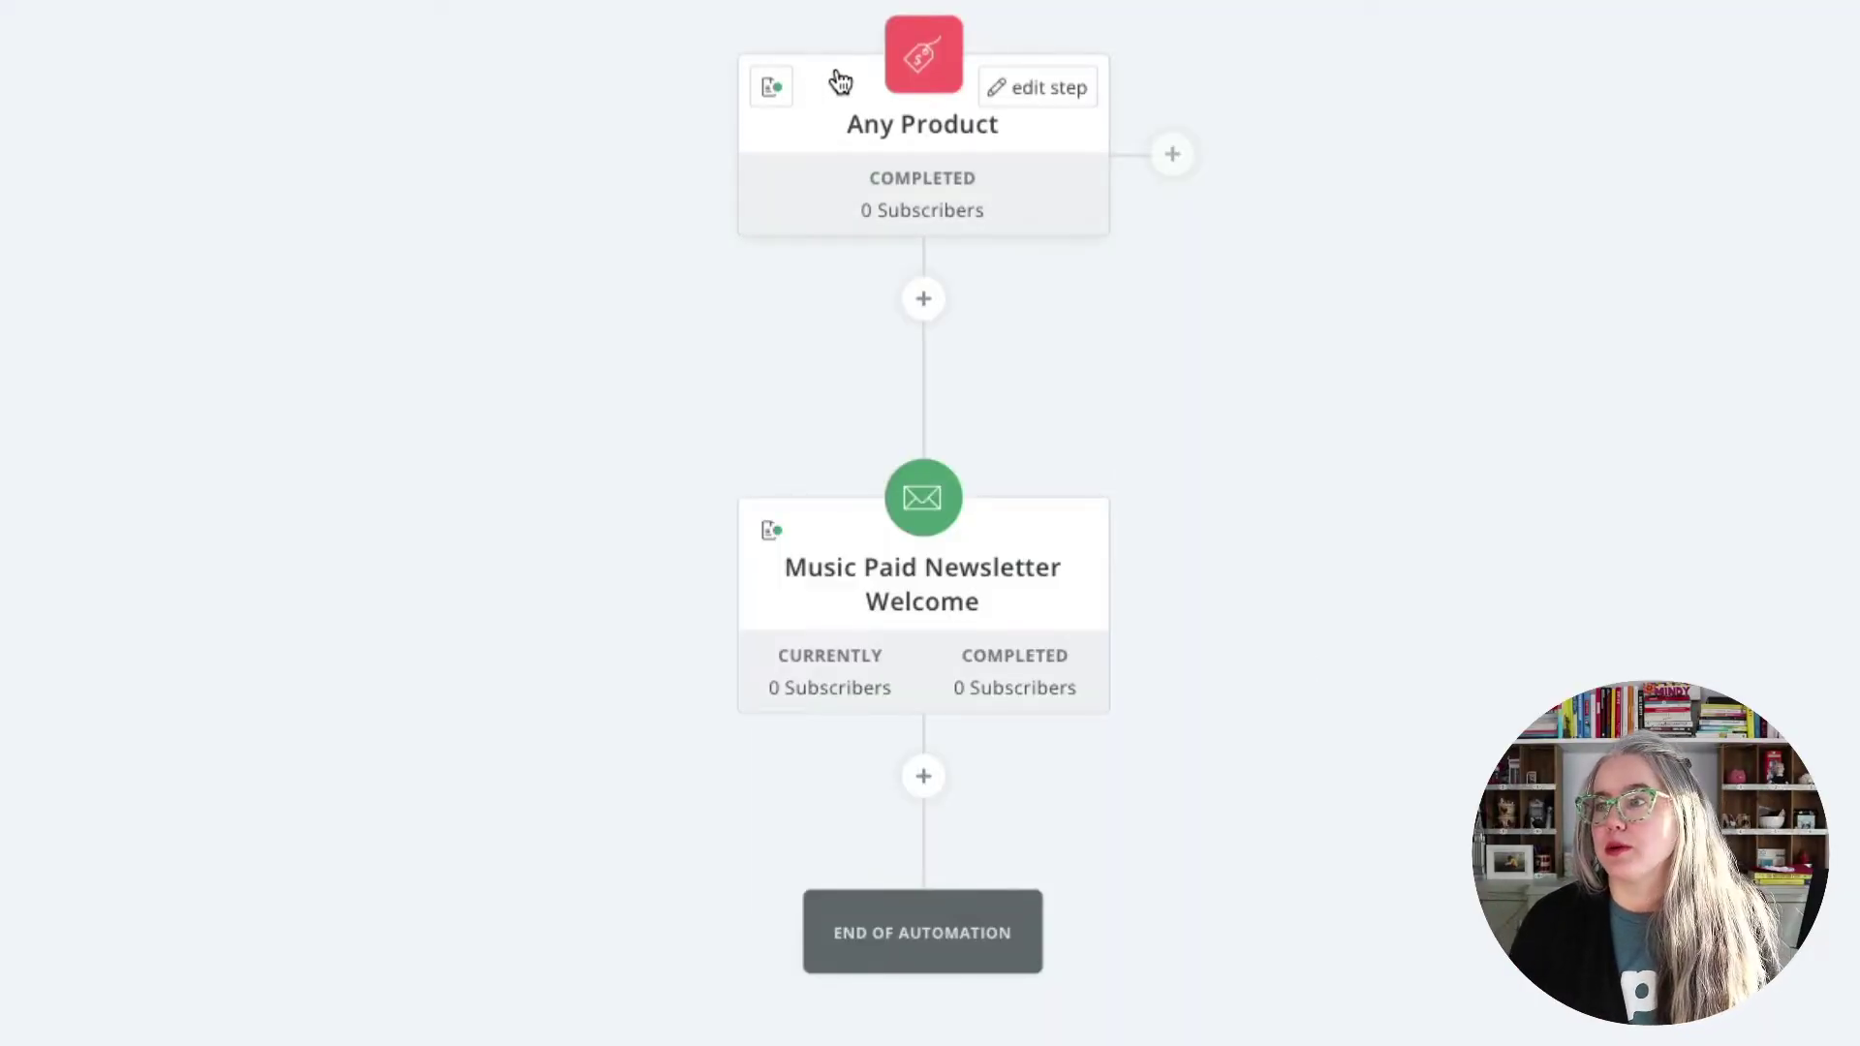
pyautogui.click(918, 83)
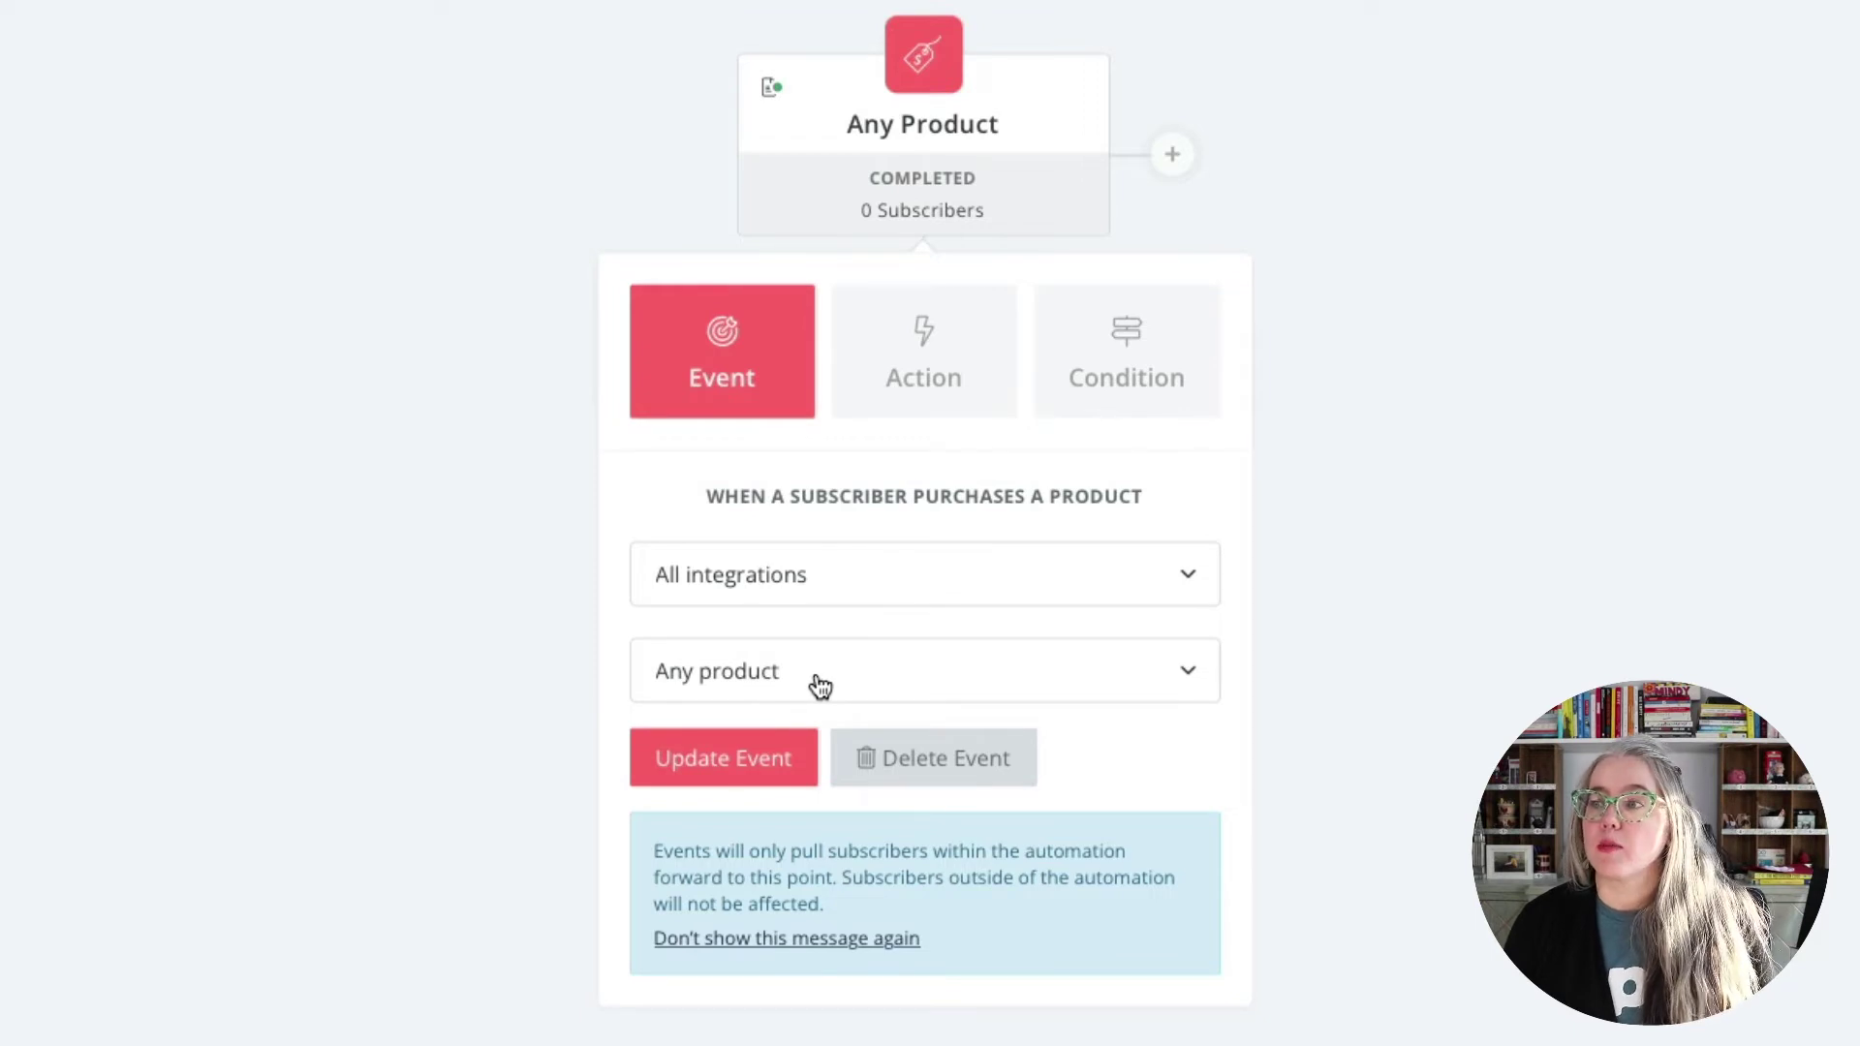
pyautogui.click(1370, 557)
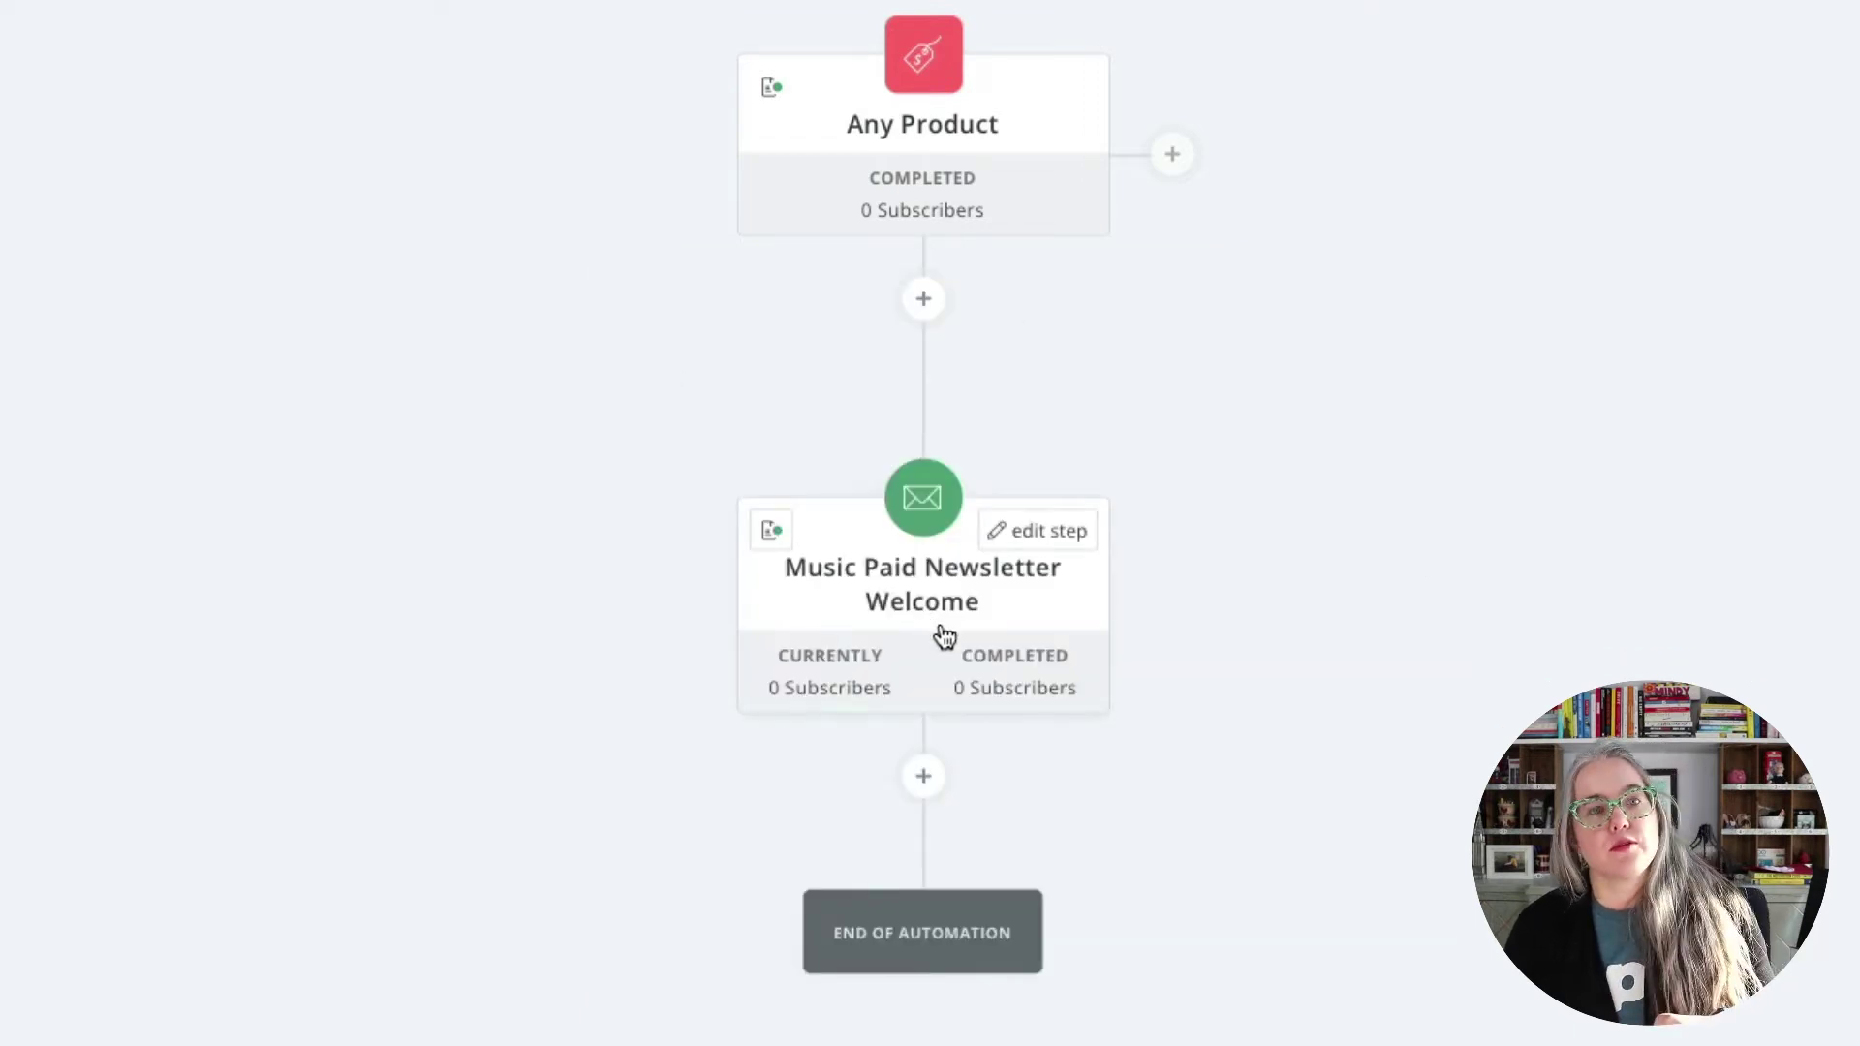
pyautogui.click(921, 145)
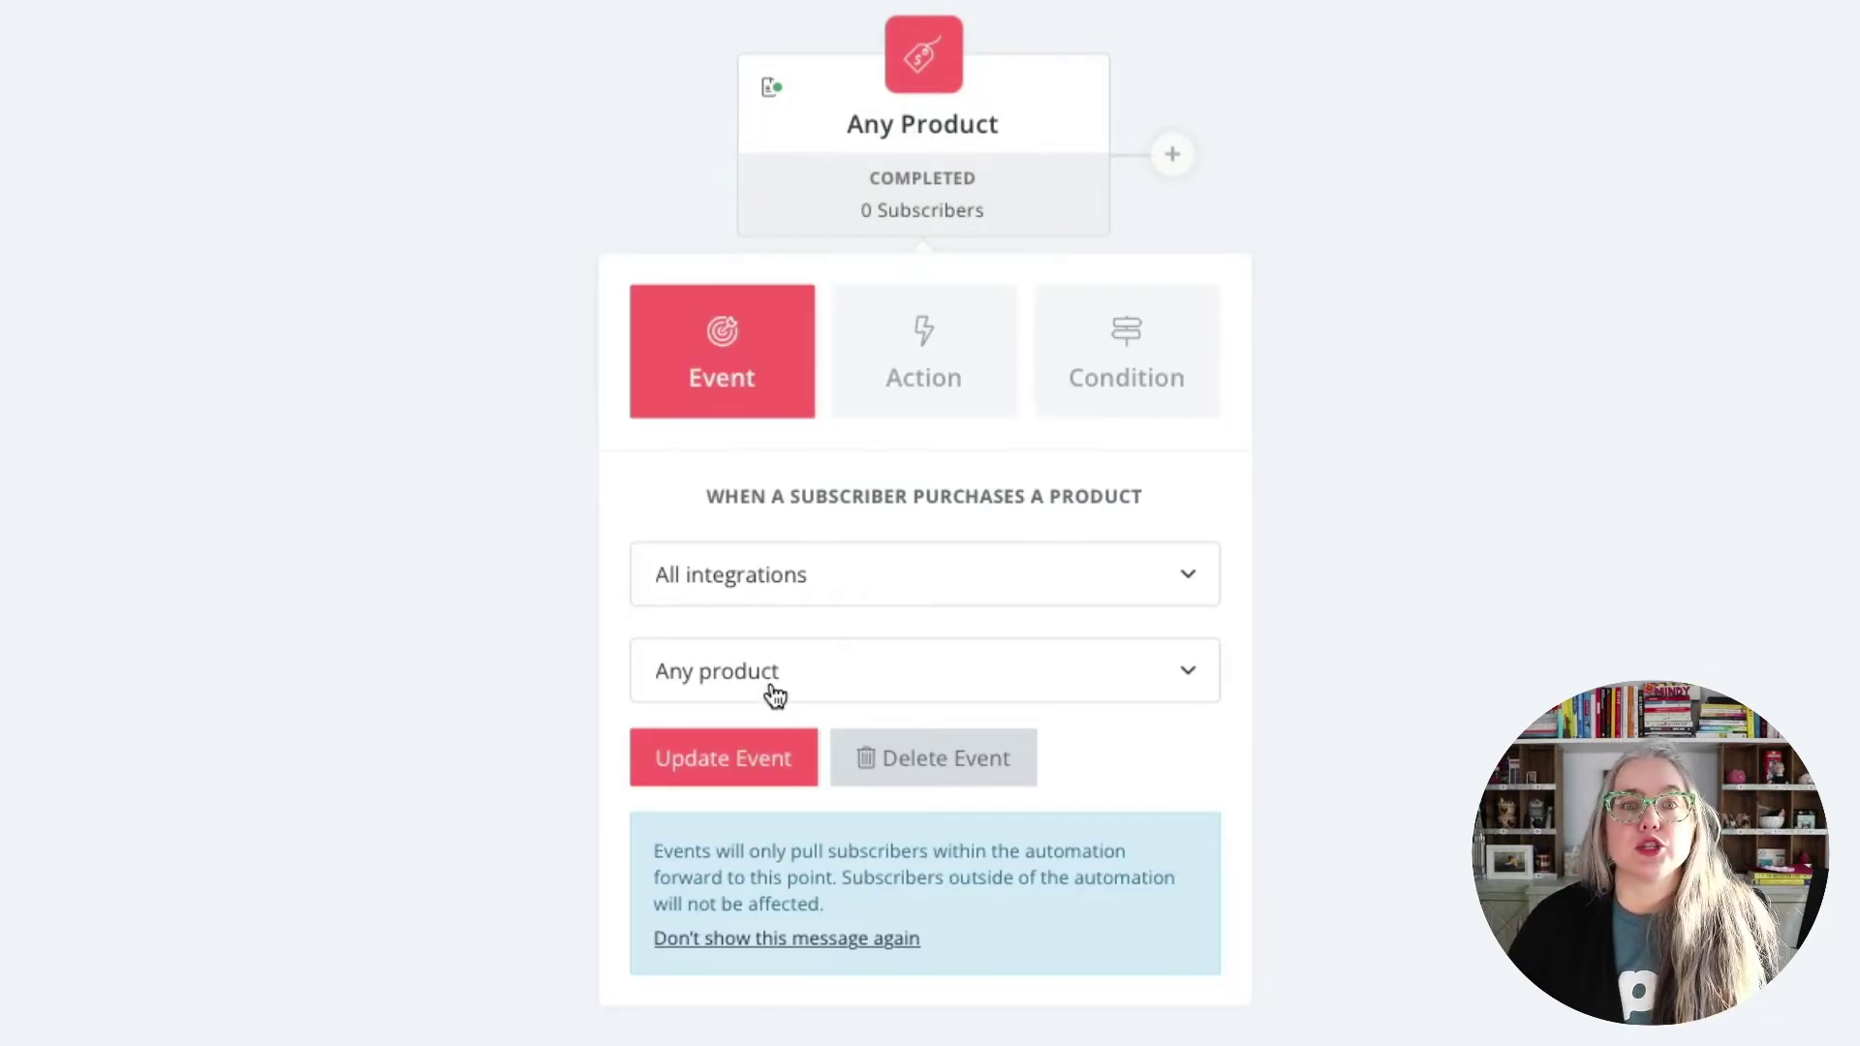